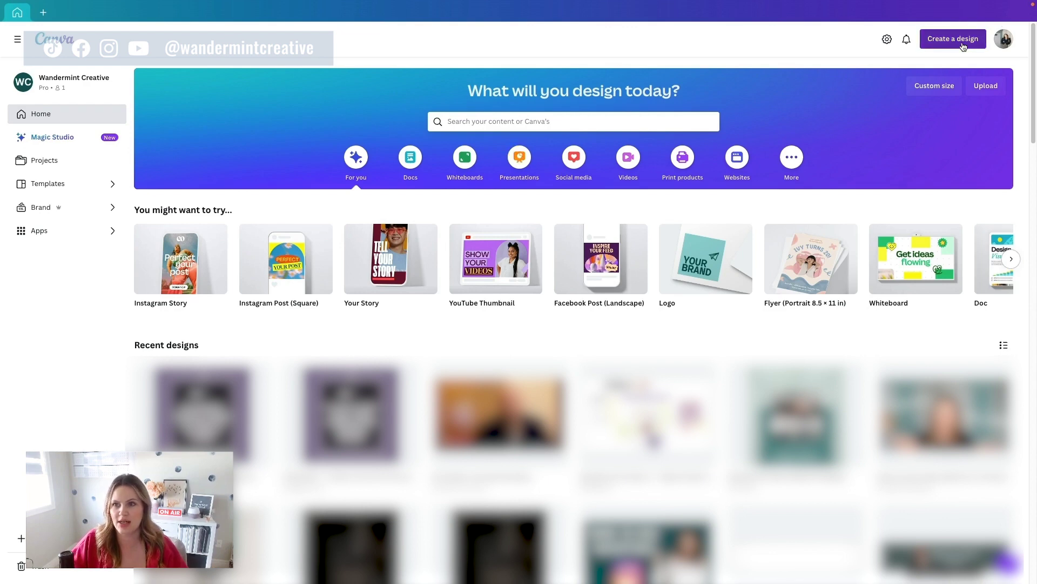
# Step: Create a YouTube Thumbnail design and title it 'YouTube Branding Templates'
pyautogui.click(962, 45)
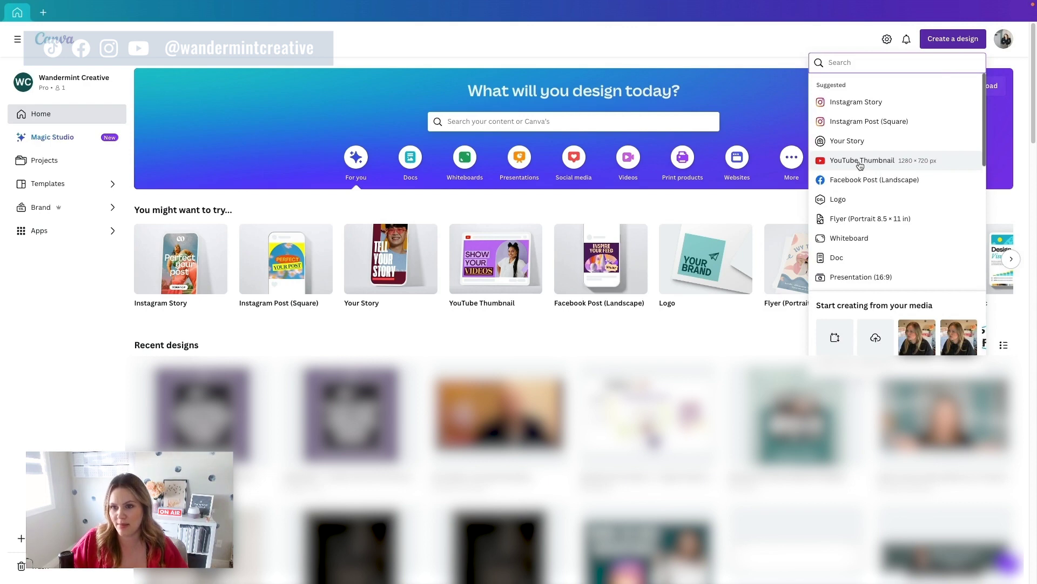
pyautogui.click(860, 162)
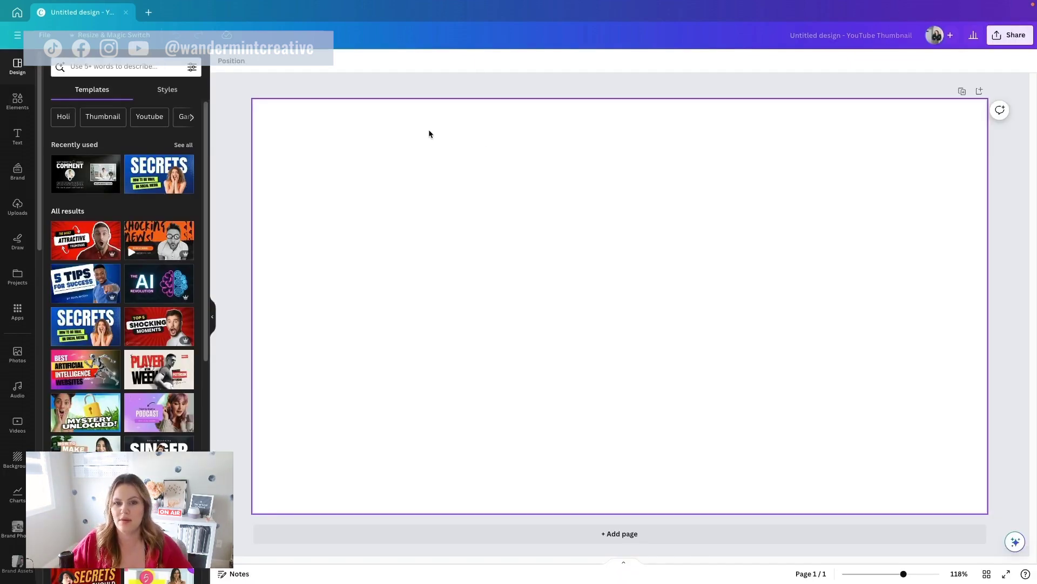
pyautogui.click(871, 37)
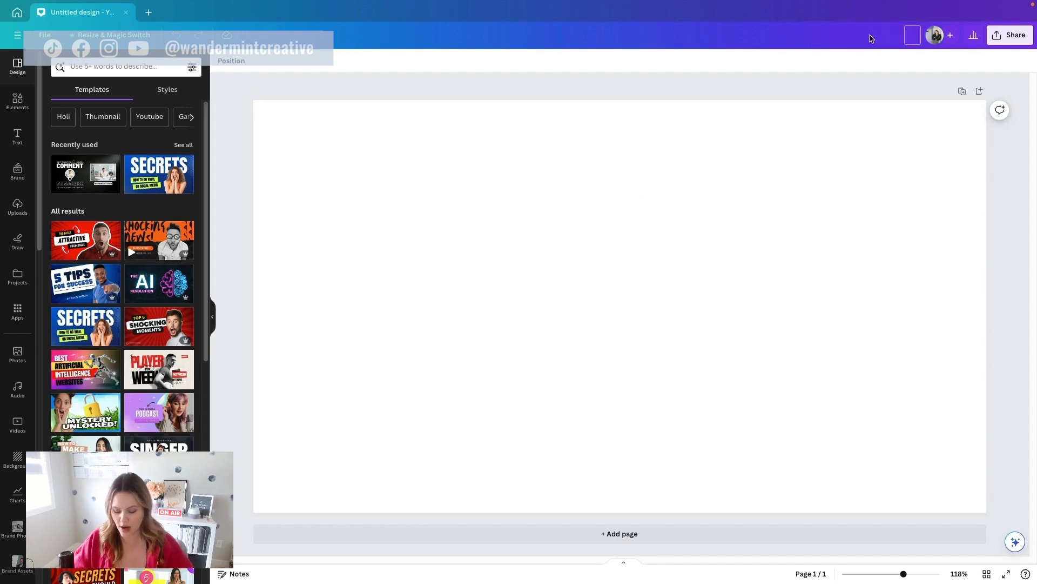
pyautogui.write('YouTbe')
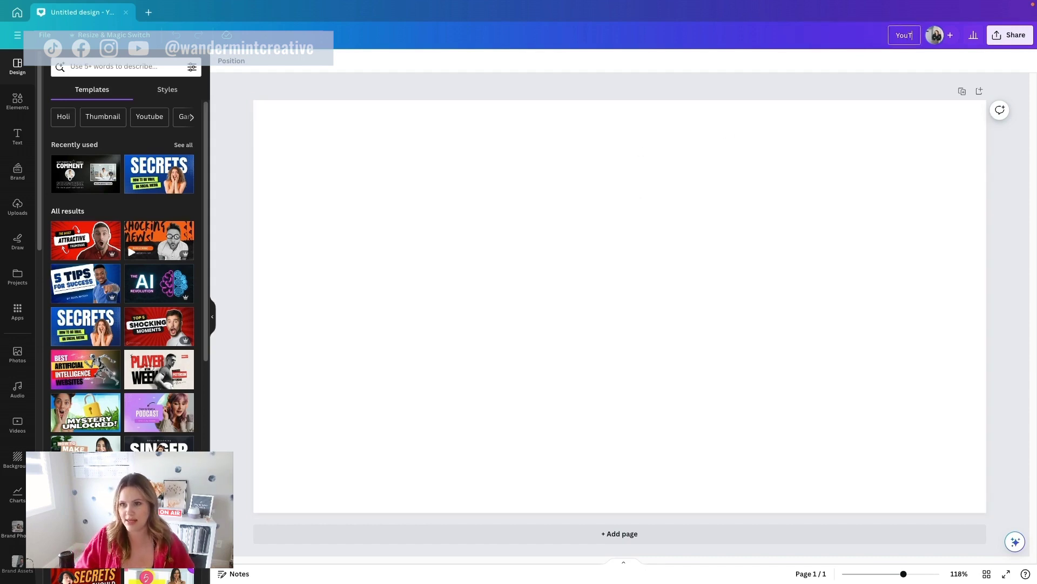
pyautogui.press('BackSpace')
pyautogui.press('BackSpace')
pyautogui.write('ube Branding Templates')
pyautogui.click(788, 87)
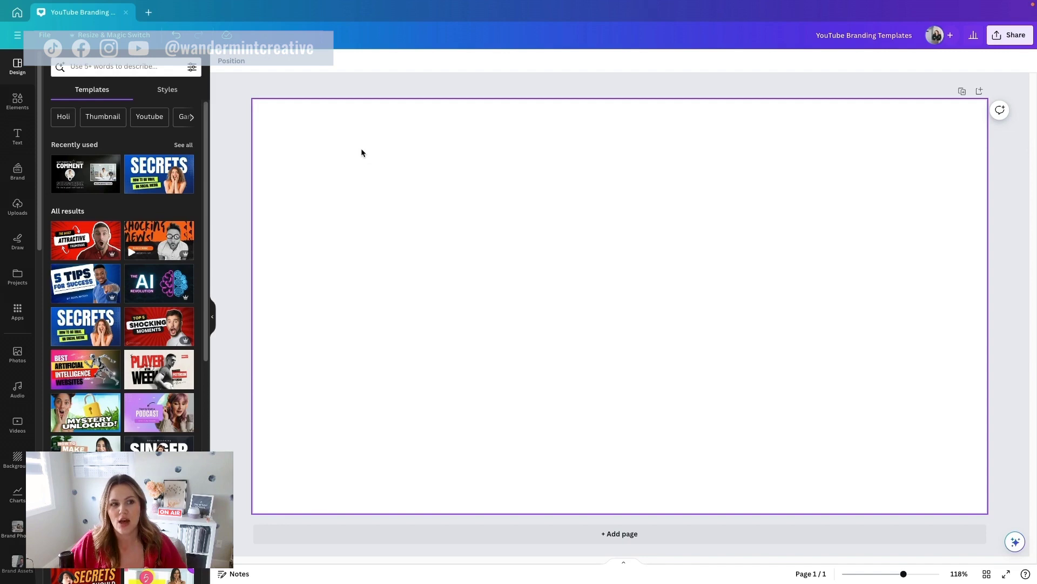
# Step: Add a square, stretch it into a thin wide bar, and type the creator's name followed by '| youtube strategist'
pyautogui.click(17, 103)
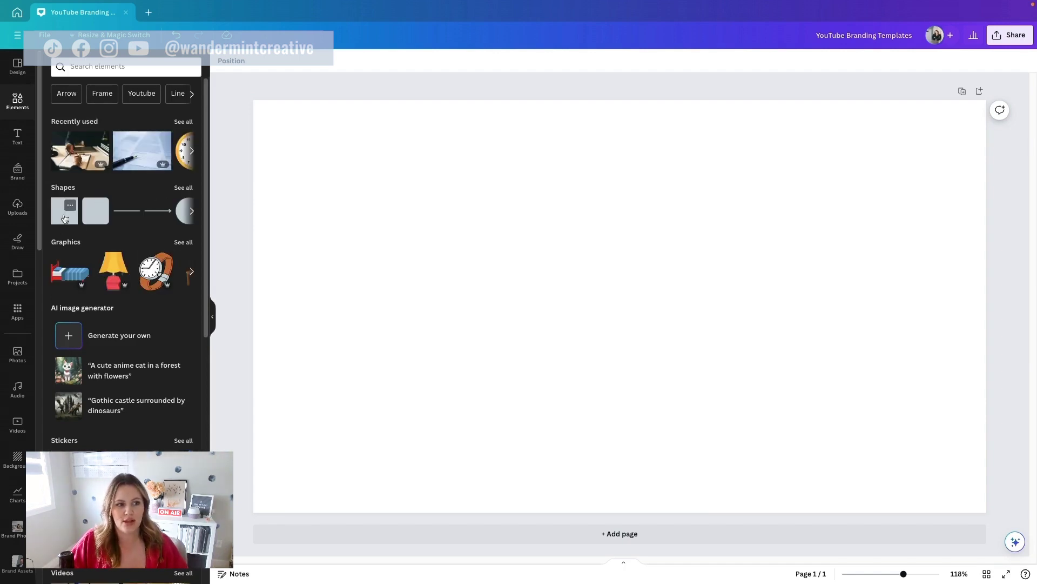
pyautogui.click(64, 210)
pyautogui.doubleClick(621, 324)
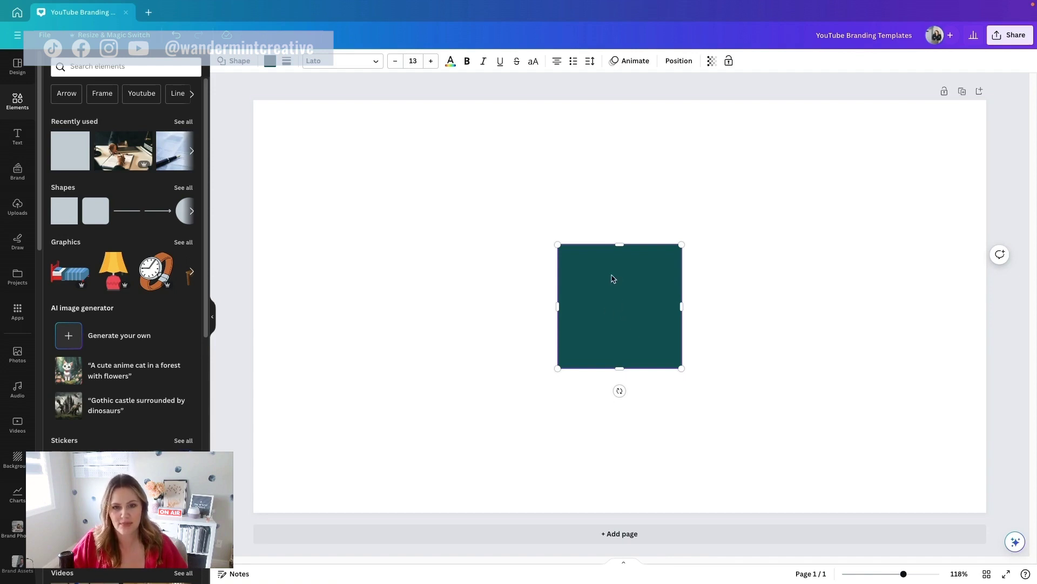
pyautogui.moveTo(882, 307); pyautogui.dragTo(945, 306)
pyautogui.moveTo(752, 368); pyautogui.dragTo(752, 302)
pyautogui.moveTo(748, 244); pyautogui.dragTo(749, 253)
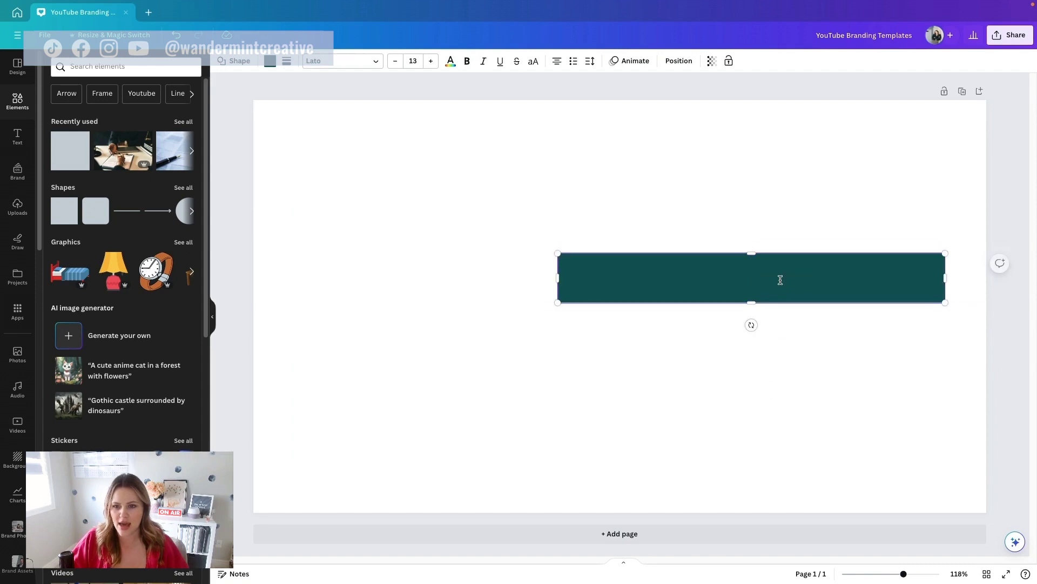
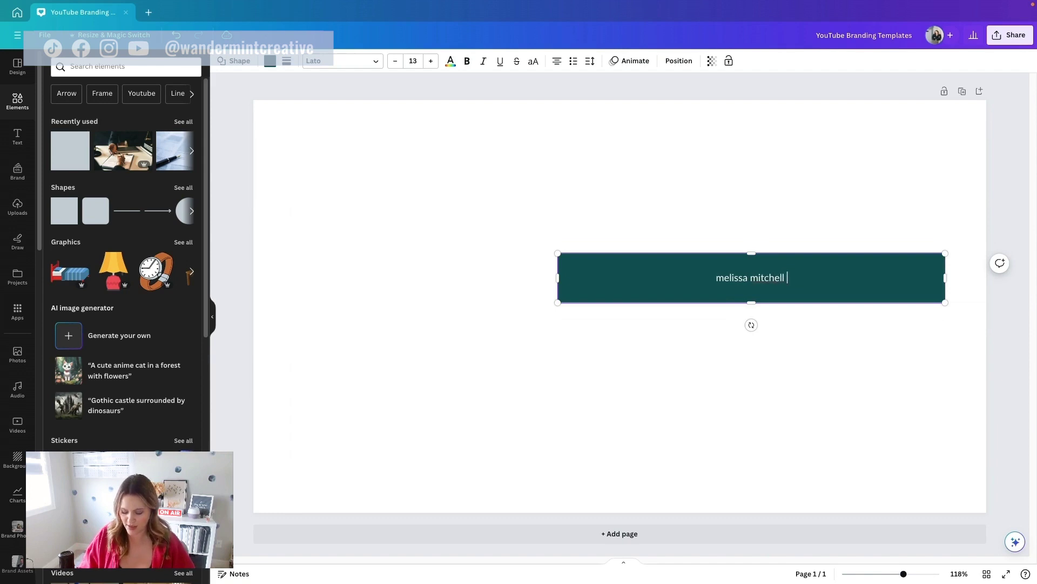
pyautogui.write('youtube strat')
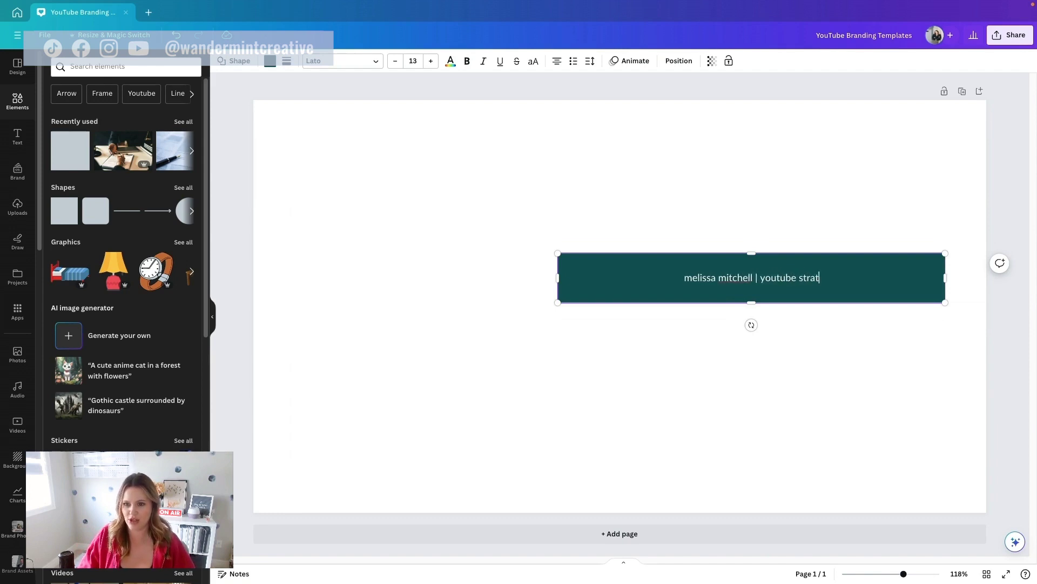
pyautogui.write('egist')
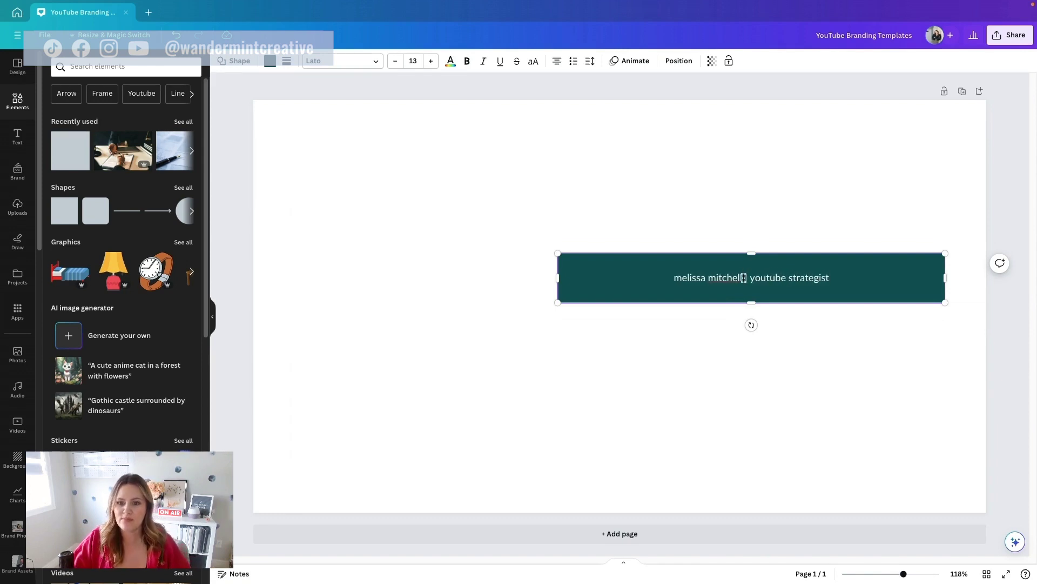
pyautogui.hotkey('ctrl', 'a')
# Step: Make the bar text uppercase, bold League Spartan at size 19
pyautogui.click(533, 62)
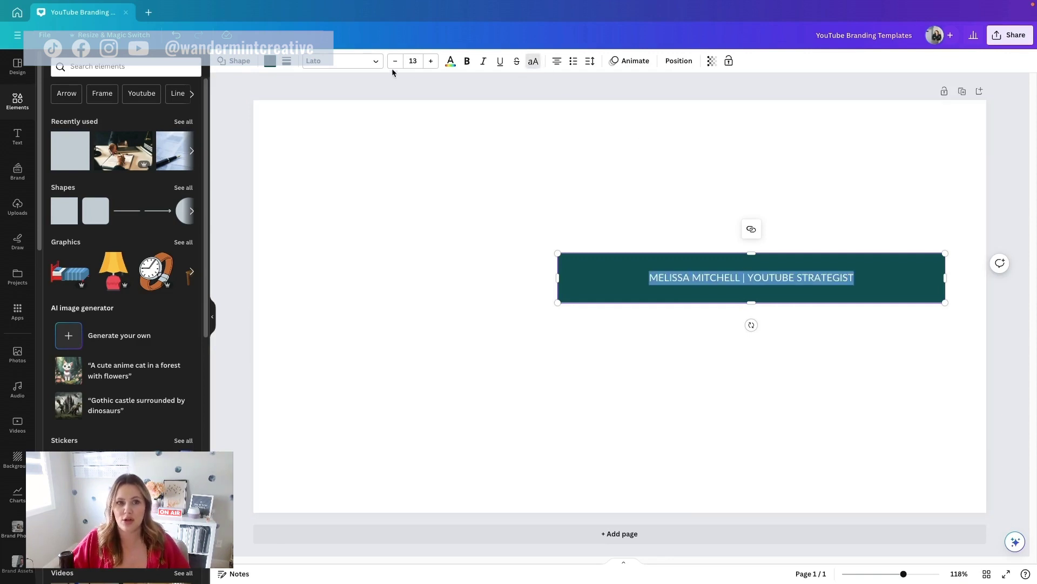
pyautogui.click(467, 64)
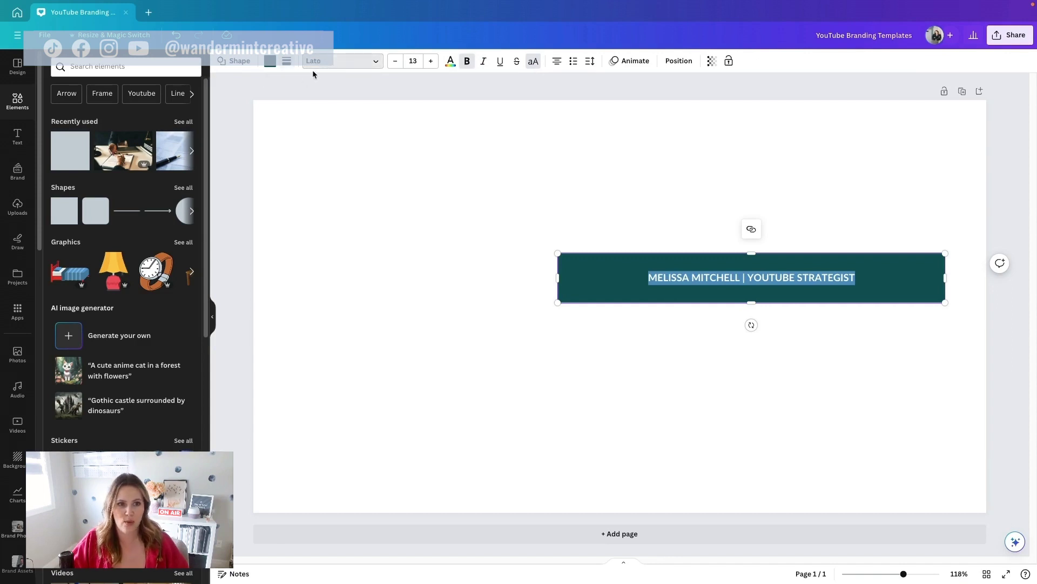
pyautogui.click(327, 69)
pyautogui.click(104, 227)
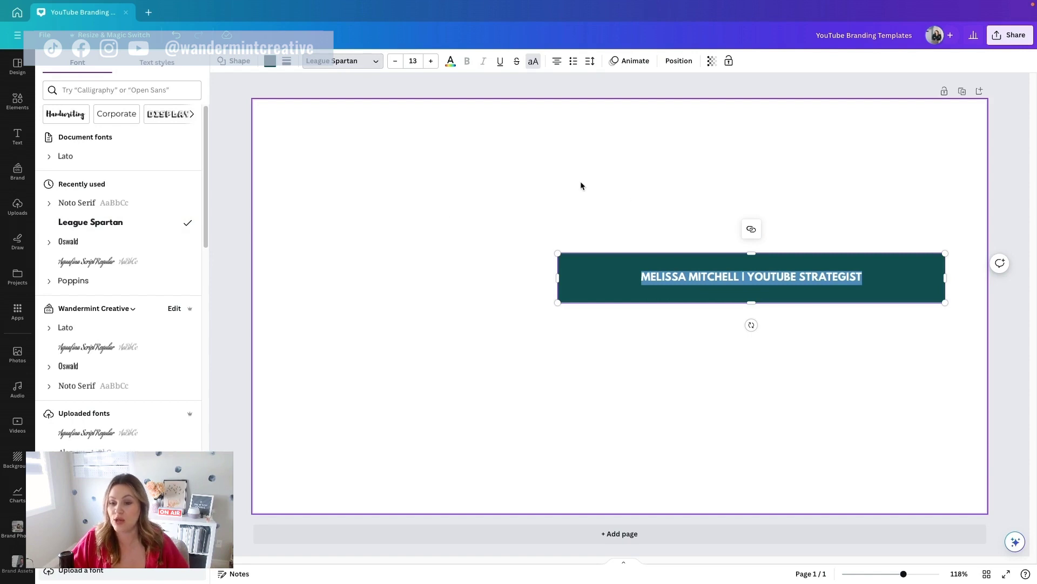
pyautogui.press('Escape')
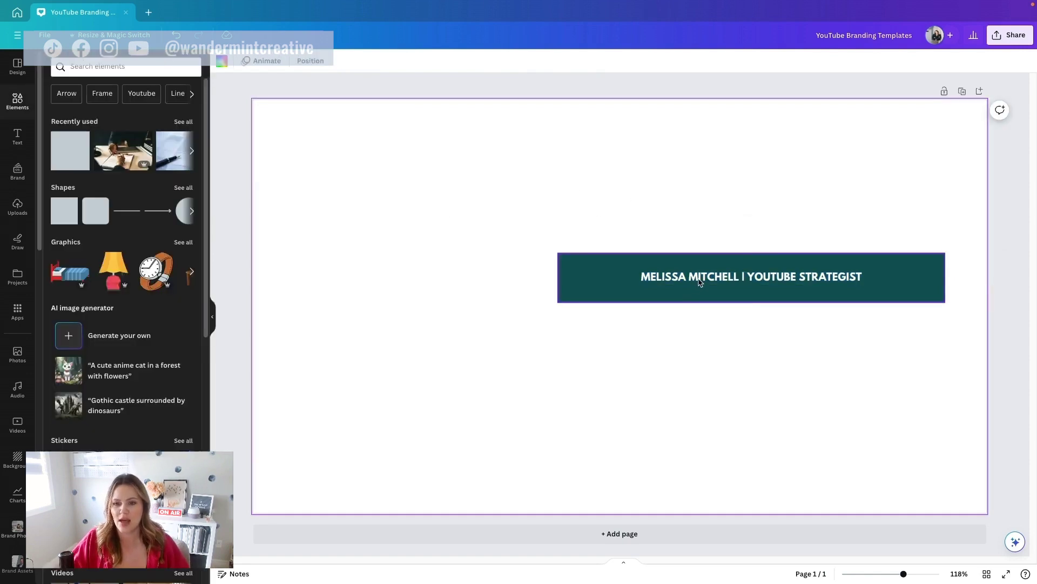
pyautogui.click(431, 61)
pyautogui.click(431, 61)
pyautogui.click(431, 61)
pyautogui.click(431, 61)
pyautogui.click(430, 61)
pyautogui.click(431, 61)
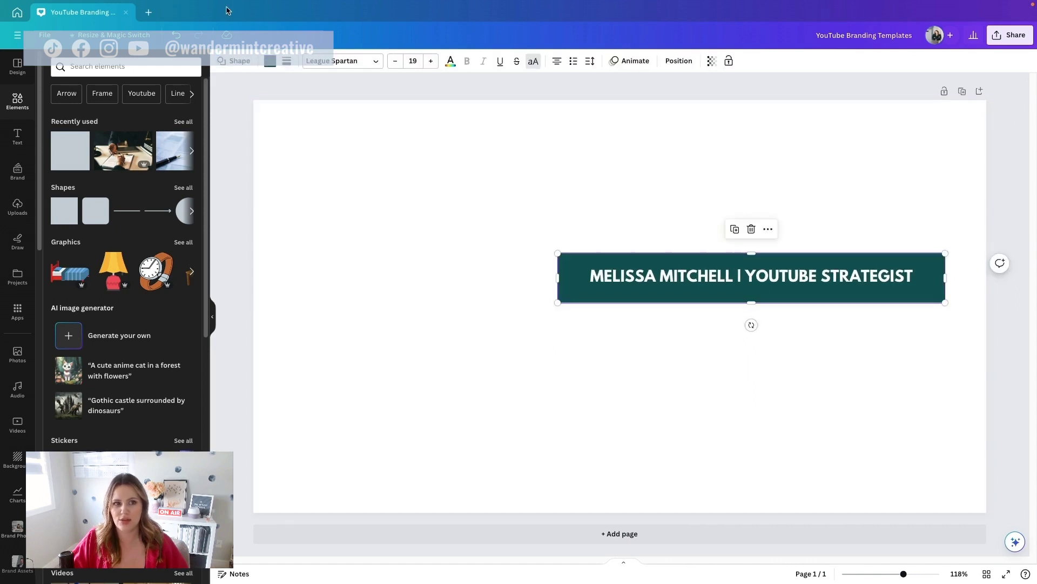
# Step: Recolour the bar with the lighter teal brand colour
pyautogui.click(270, 62)
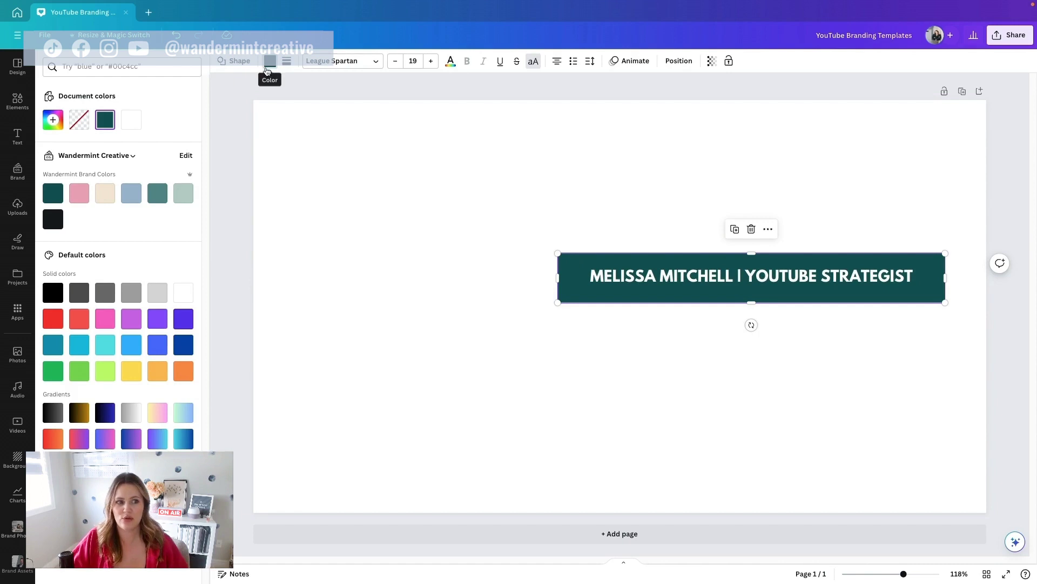
pyautogui.click(80, 195)
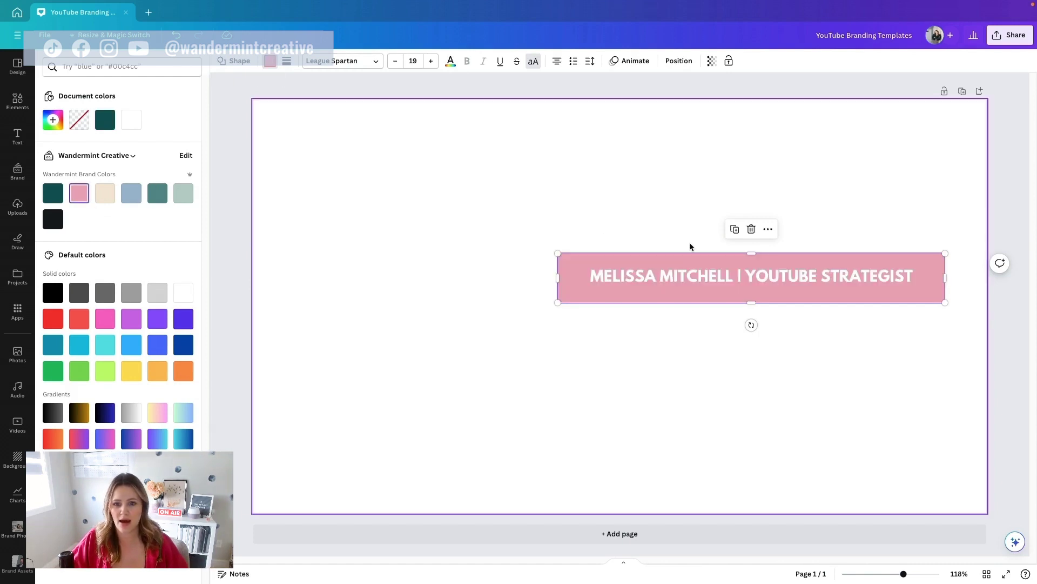
pyautogui.click(157, 193)
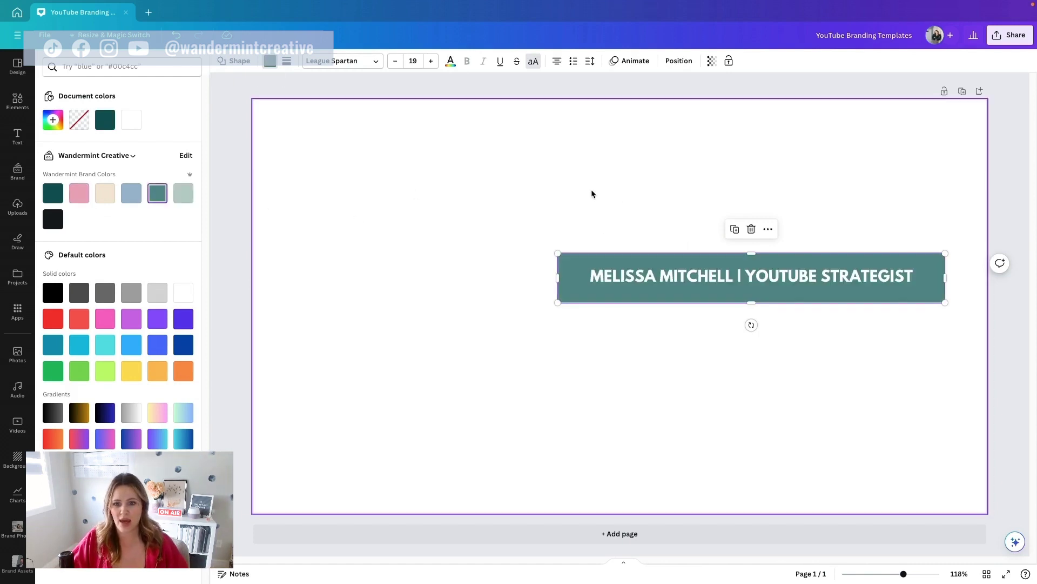
pyautogui.click(670, 231)
# Step: Move the name bar to the lower left of the page and narrow it
pyautogui.moveTo(691, 280); pyautogui.dragTo(427, 448)
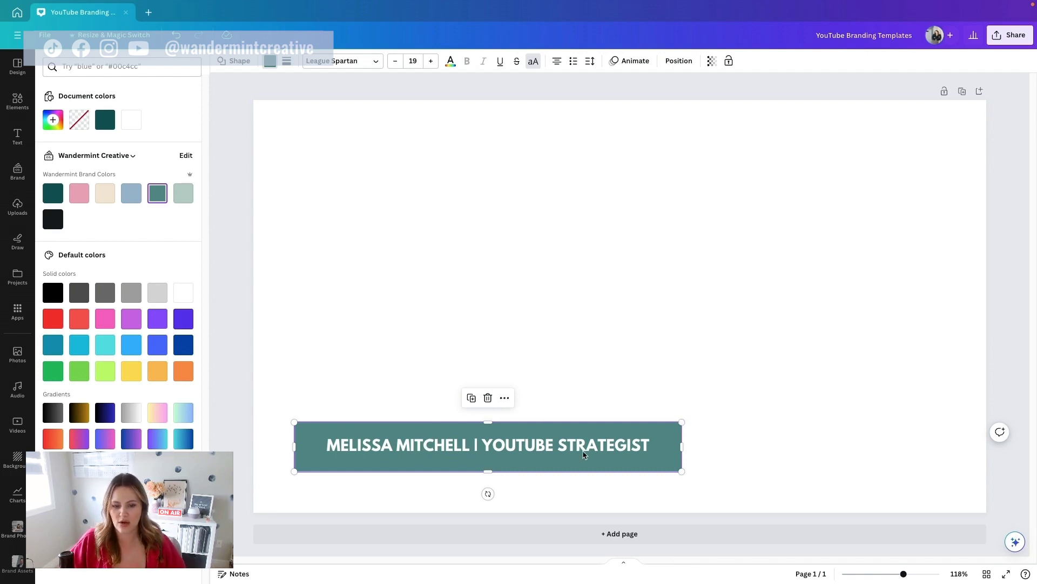
pyautogui.moveTo(682, 422); pyautogui.dragTo(573, 465)
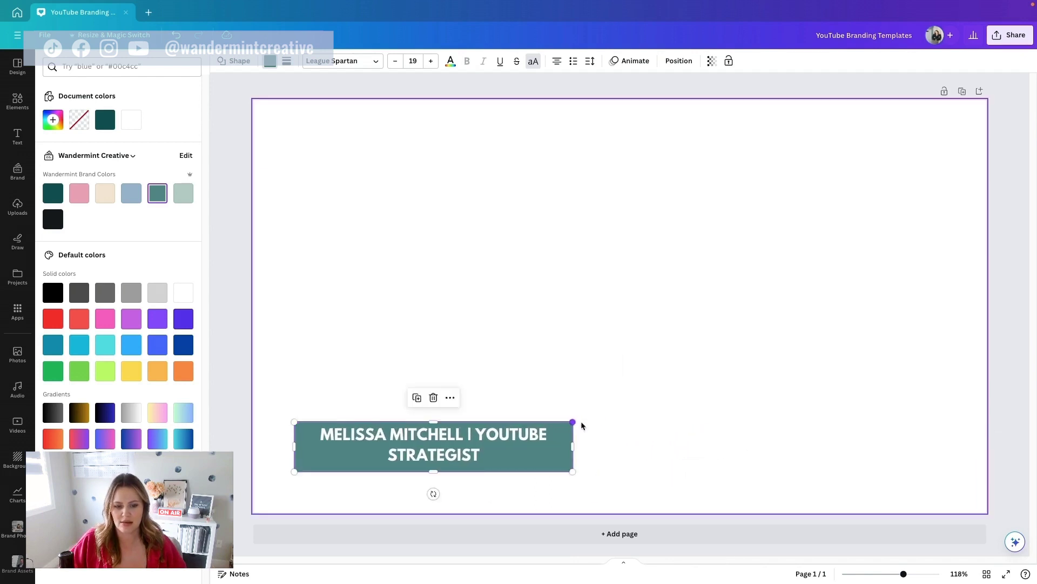
pyautogui.moveTo(571, 423); pyautogui.dragTo(430, 426)
pyautogui.moveTo(432, 471); pyautogui.dragTo(436, 455)
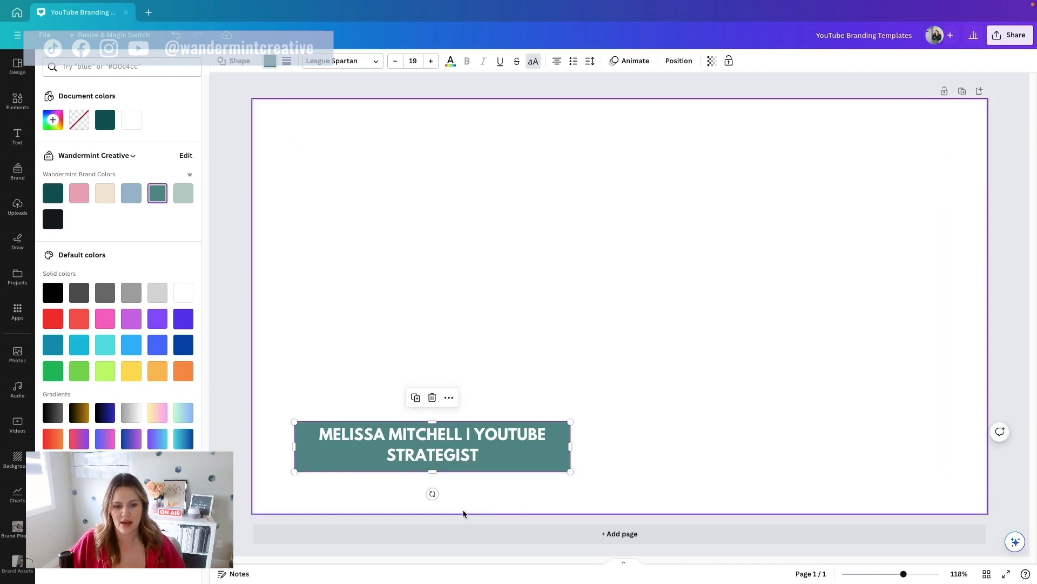
# Step: Reduce the text to size 14 so it fits one line, and fit the bar around it
pyautogui.click(396, 61)
pyautogui.click(396, 61)
pyautogui.click(396, 62)
pyautogui.click(396, 61)
pyautogui.click(397, 61)
pyautogui.moveTo(571, 422); pyautogui.dragTo(555, 440)
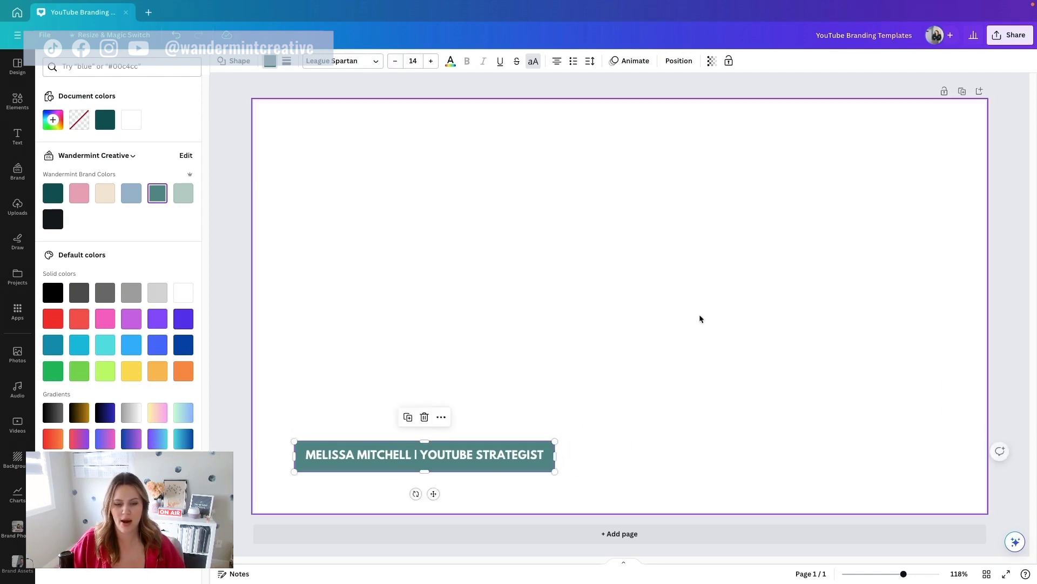
pyautogui.click(676, 318)
pyautogui.click(476, 458)
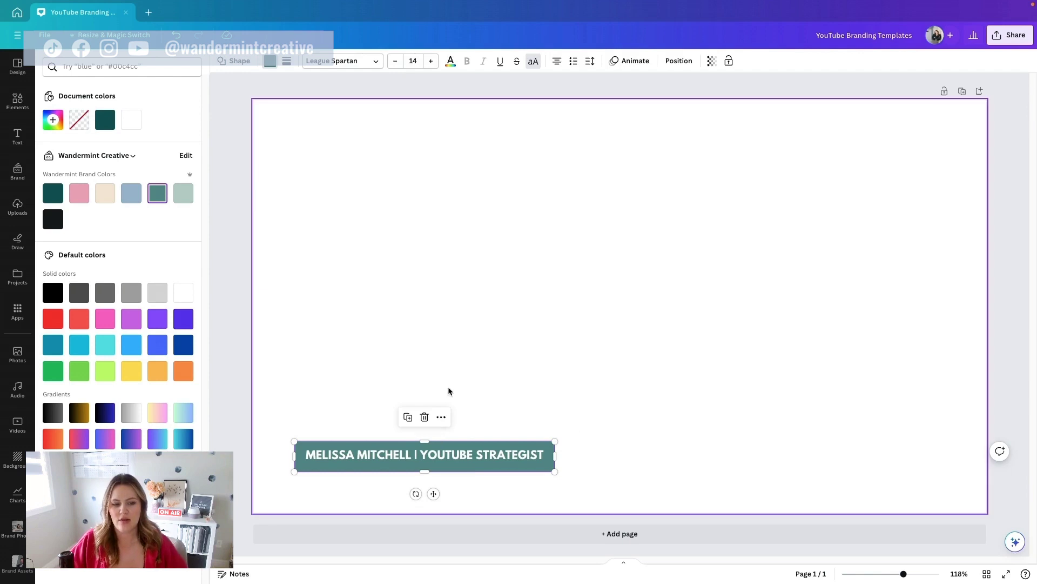
pyautogui.moveTo(414, 460); pyautogui.dragTo(428, 460)
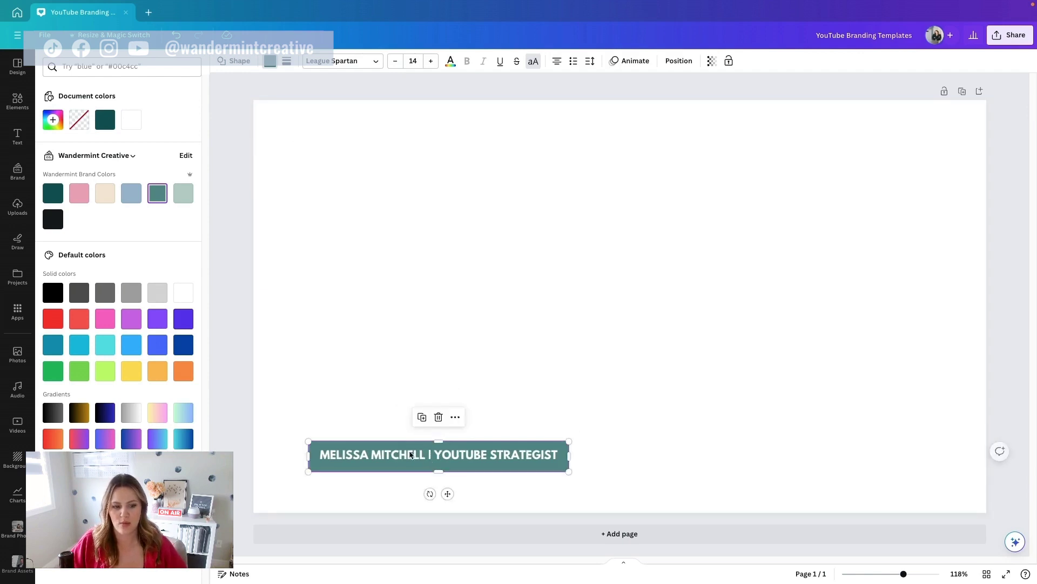
# Step: Add the leaf logo from Brand Assets to the page
pyautogui.scroll(-5, 20, 259)
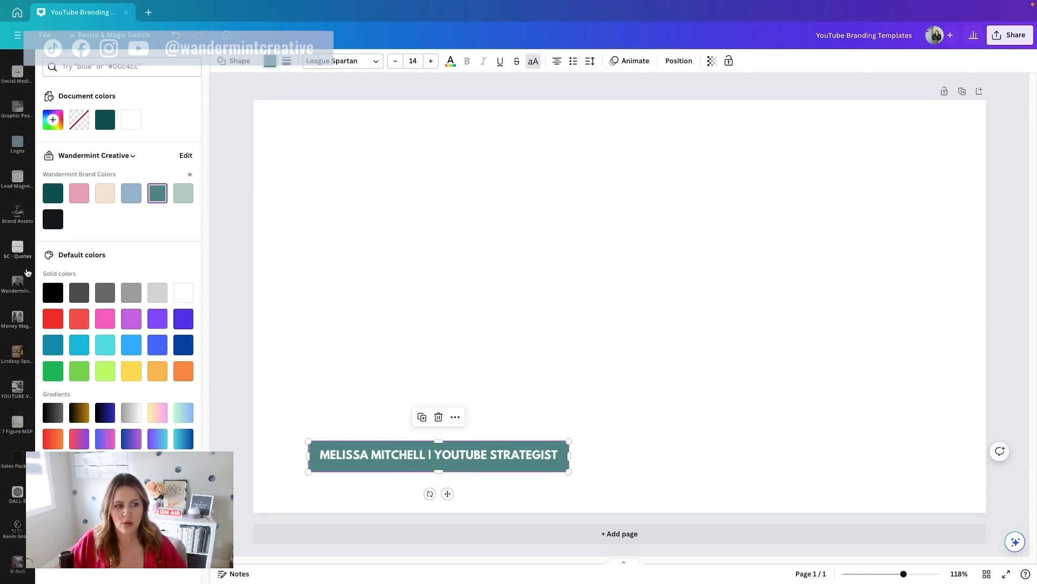
pyautogui.click(17, 213)
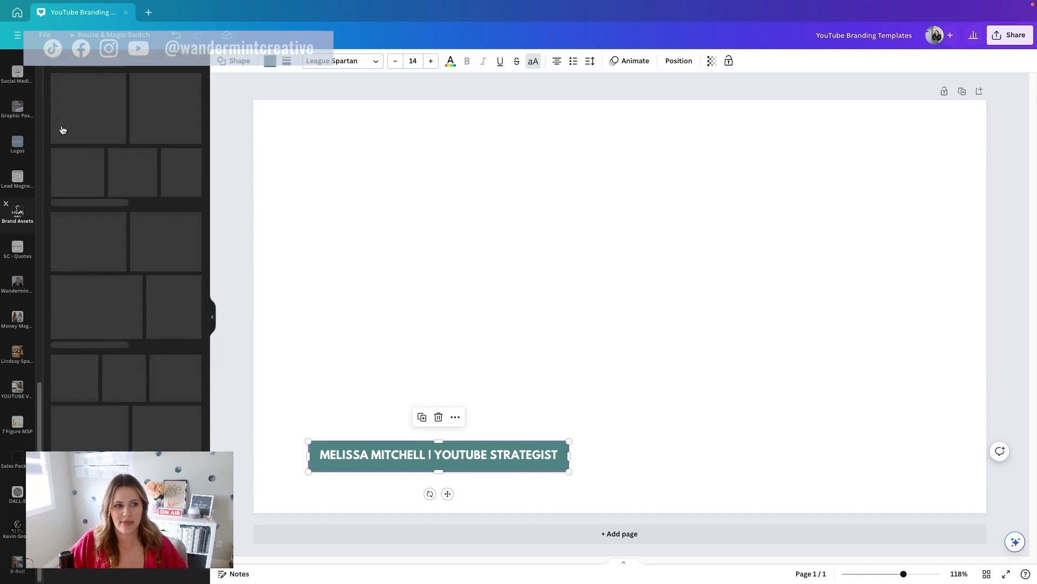
pyautogui.scroll(-5, 76, 217)
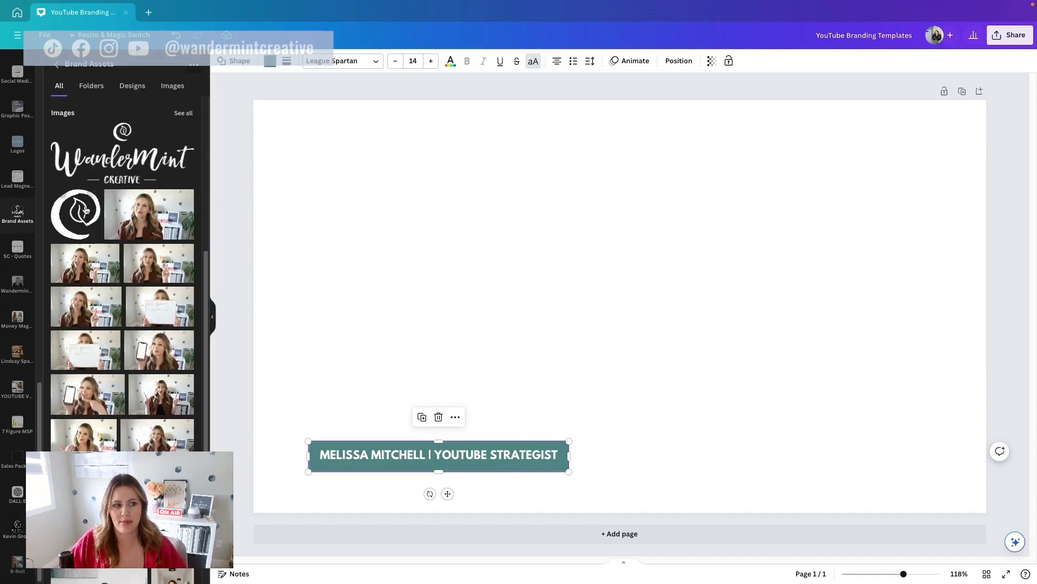
pyautogui.click(79, 225)
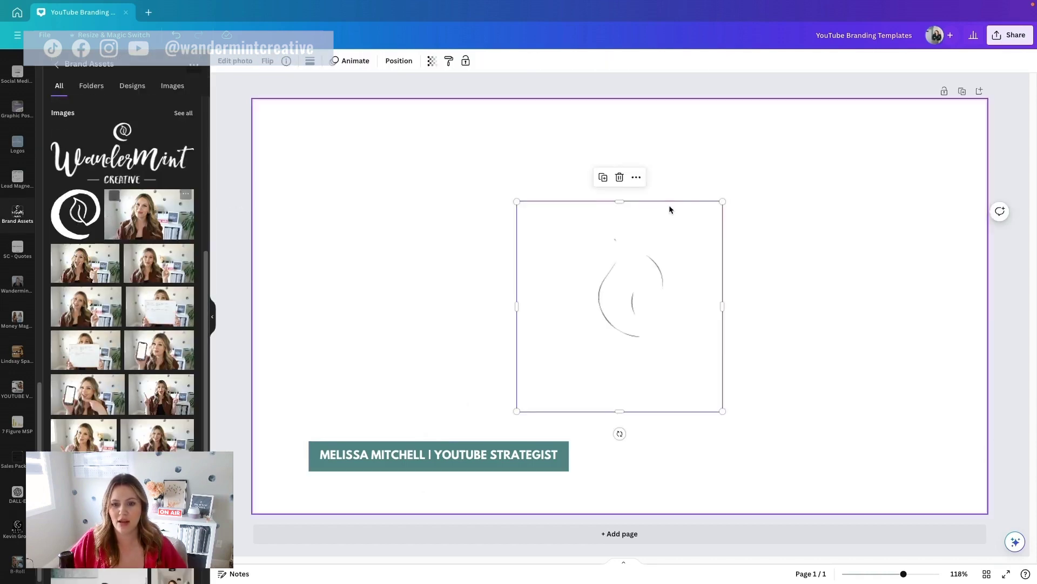
pyautogui.scroll(5, 124, 270)
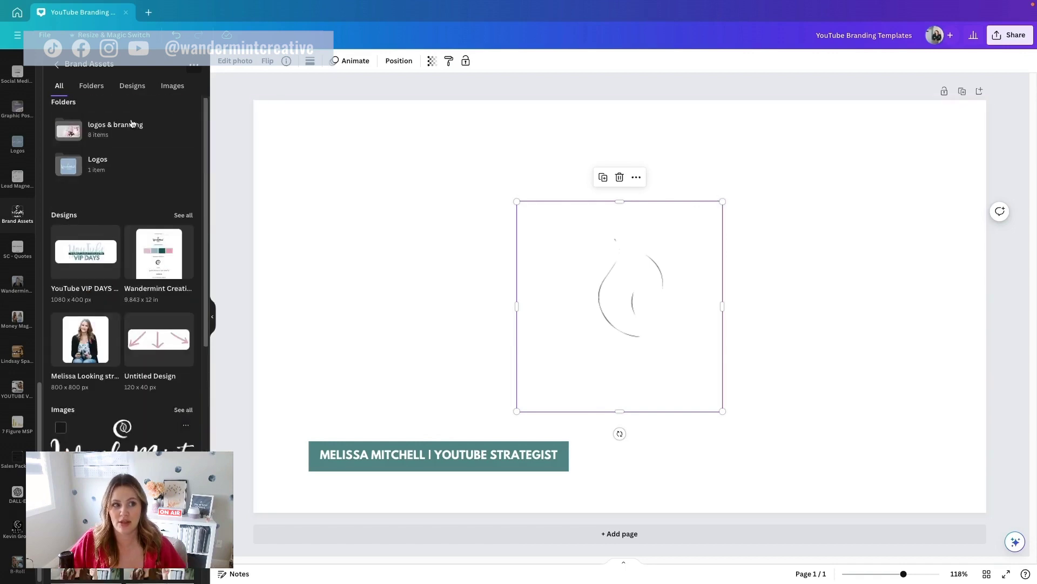
pyautogui.click(194, 65)
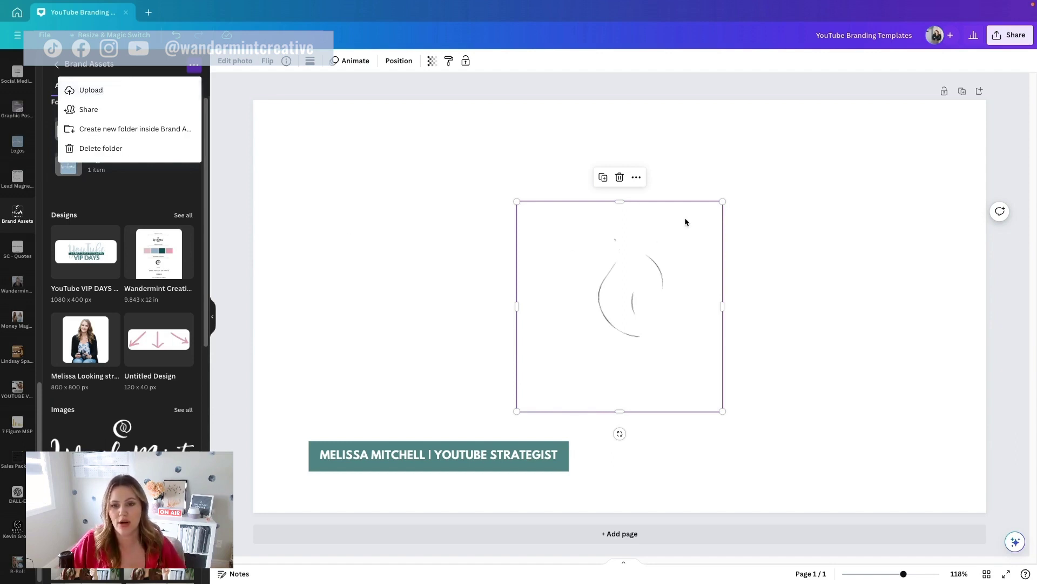
# Step: Shrink the logo to about 66 × 68 and place it just left of the name bar
pyautogui.moveTo(723, 202); pyautogui.dragTo(298, 449)
pyautogui.click(324, 448)
pyautogui.click(295, 454)
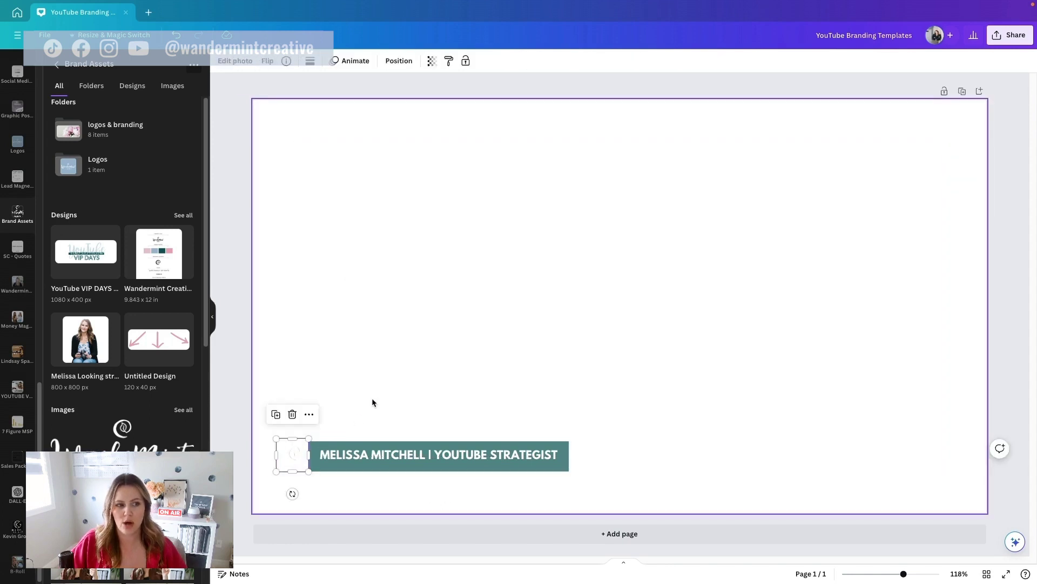
pyautogui.scroll(6, 15, 124)
pyautogui.scroll(1, 13, 120)
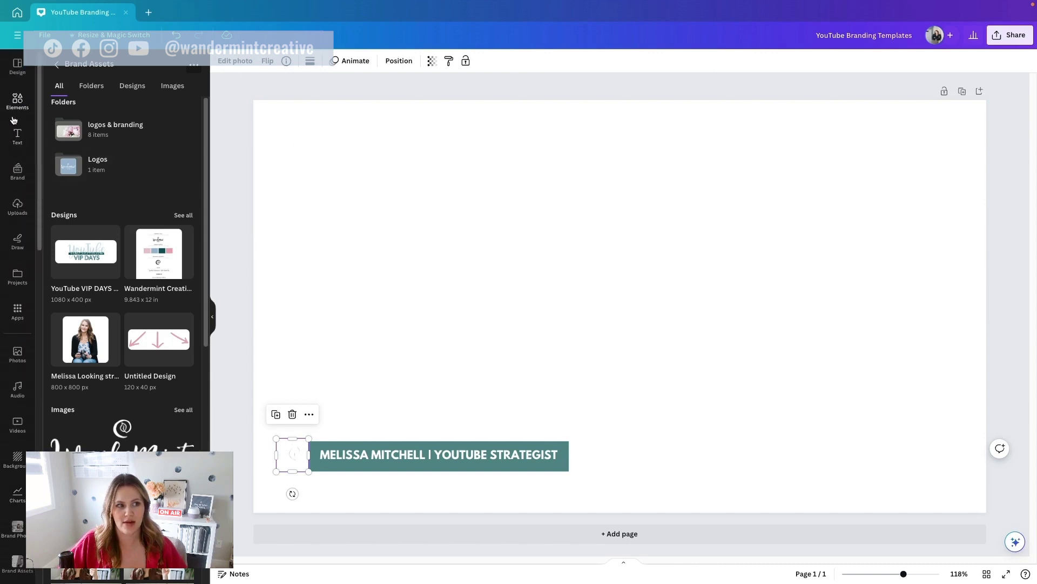
# Step: Add a square filled with the brand pink and shrink it to about 89 × 82
pyautogui.click(18, 103)
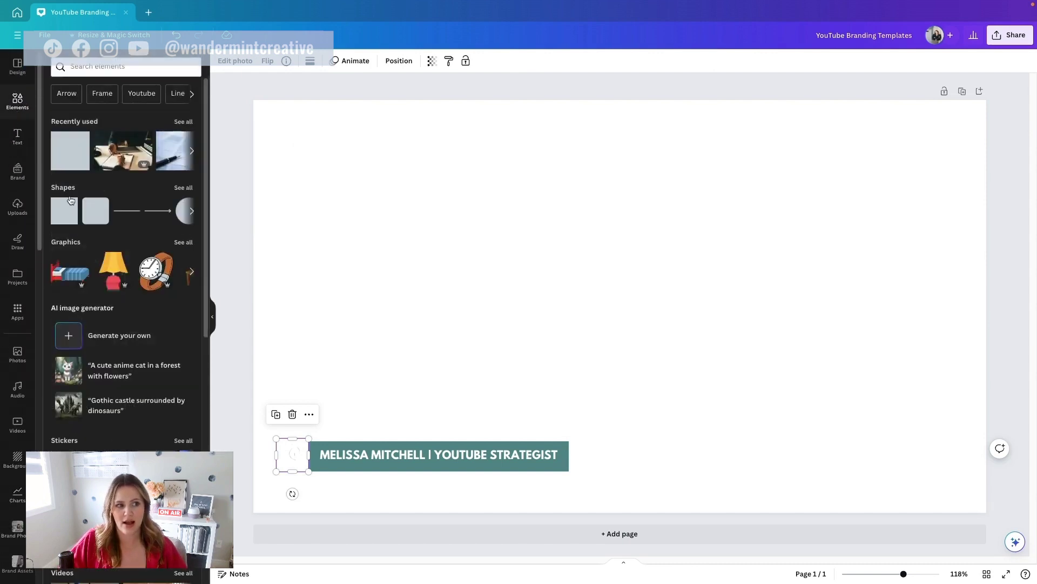
pyautogui.click(65, 211)
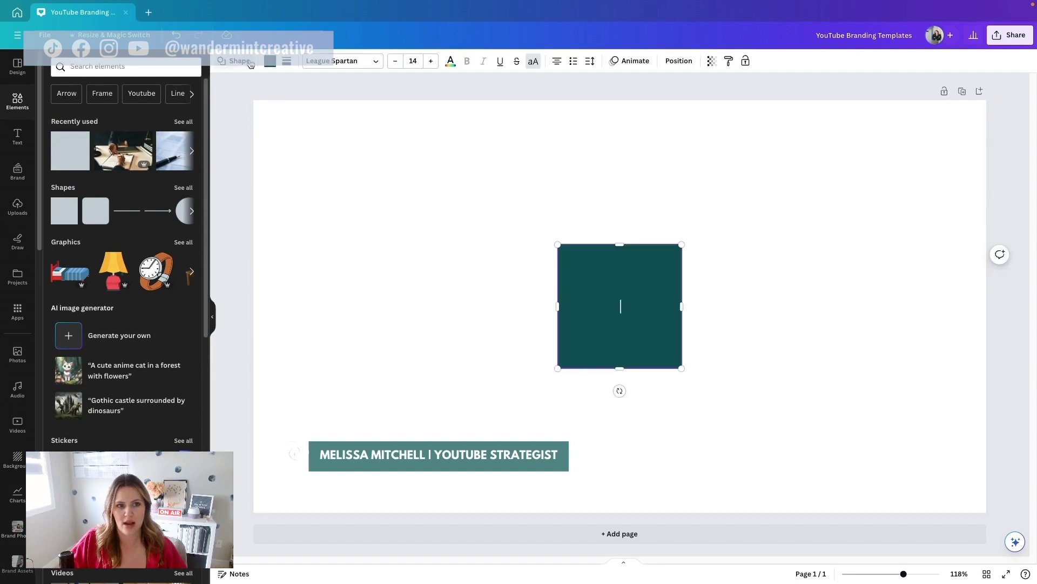
pyautogui.click(270, 61)
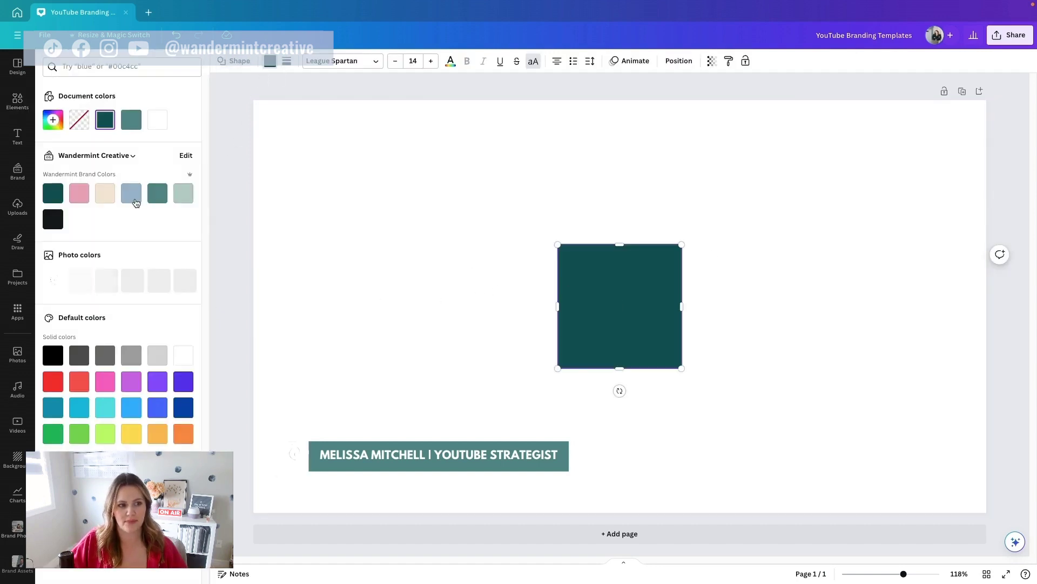
pyautogui.click(79, 193)
pyautogui.moveTo(682, 245); pyautogui.dragTo(610, 320)
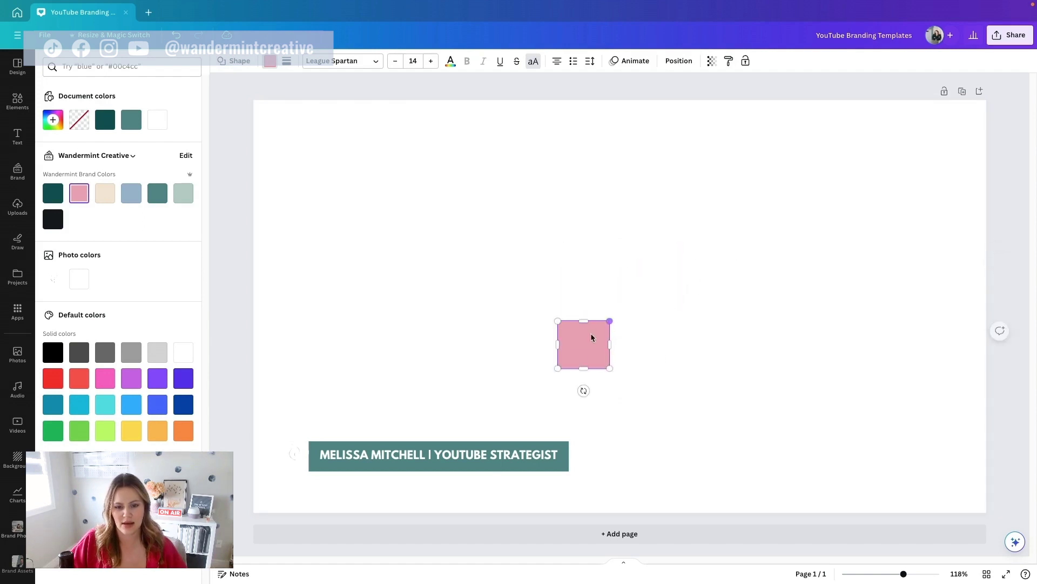
pyautogui.click(473, 350)
# Step: Move the pink square onto the logo at the bar's left end and send it to the back
pyautogui.moveTo(593, 338); pyautogui.dragTo(290, 442)
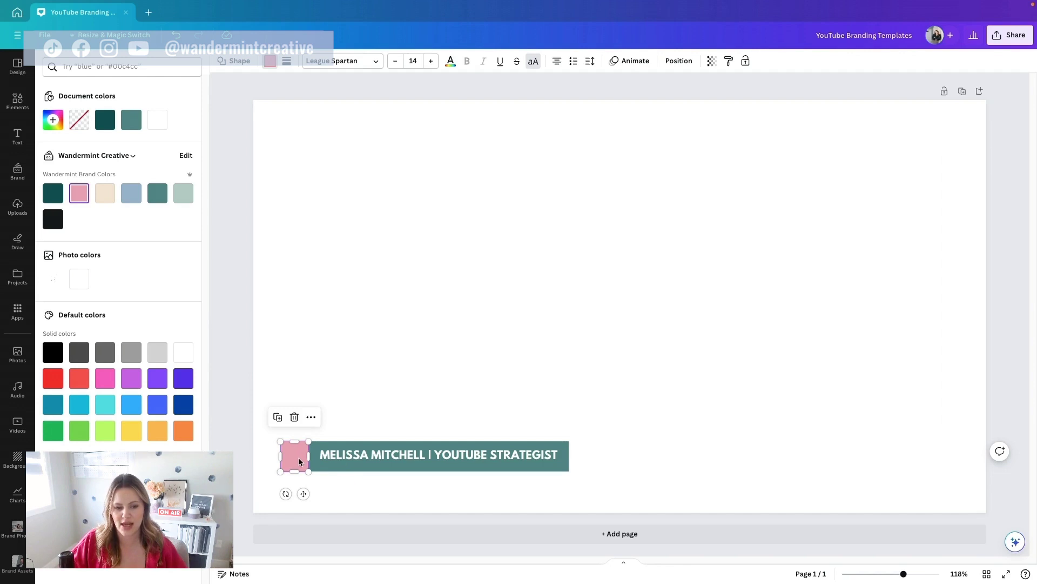
pyautogui.rightClick(299, 457)
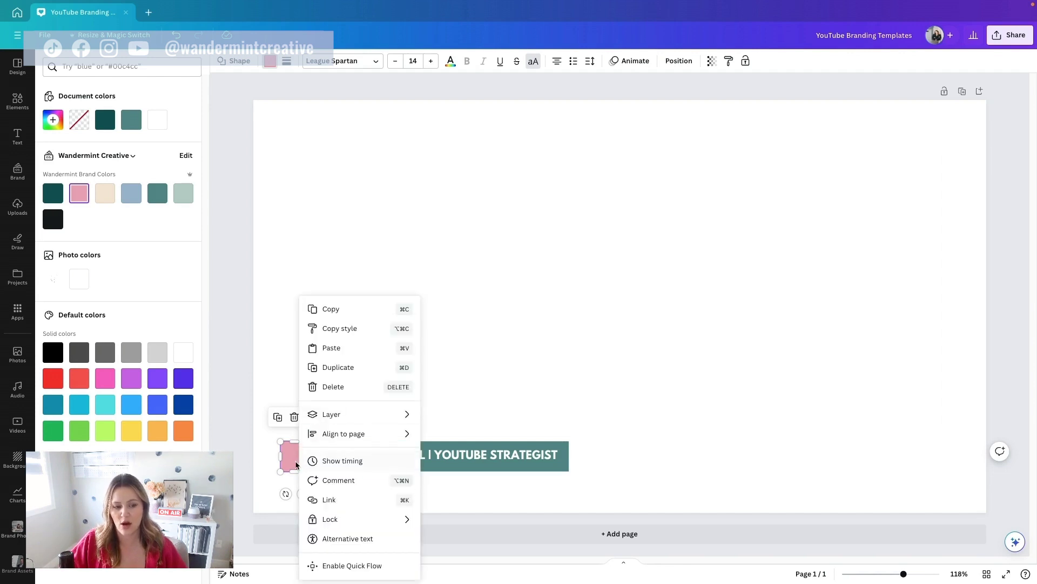
pyautogui.moveTo(371, 415)
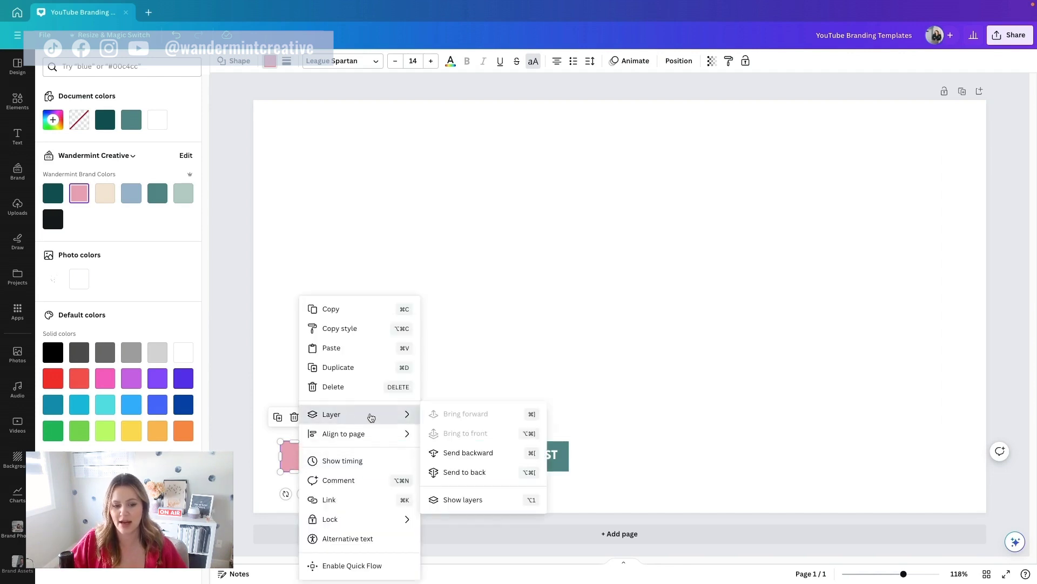
pyautogui.click(463, 471)
pyautogui.click(339, 411)
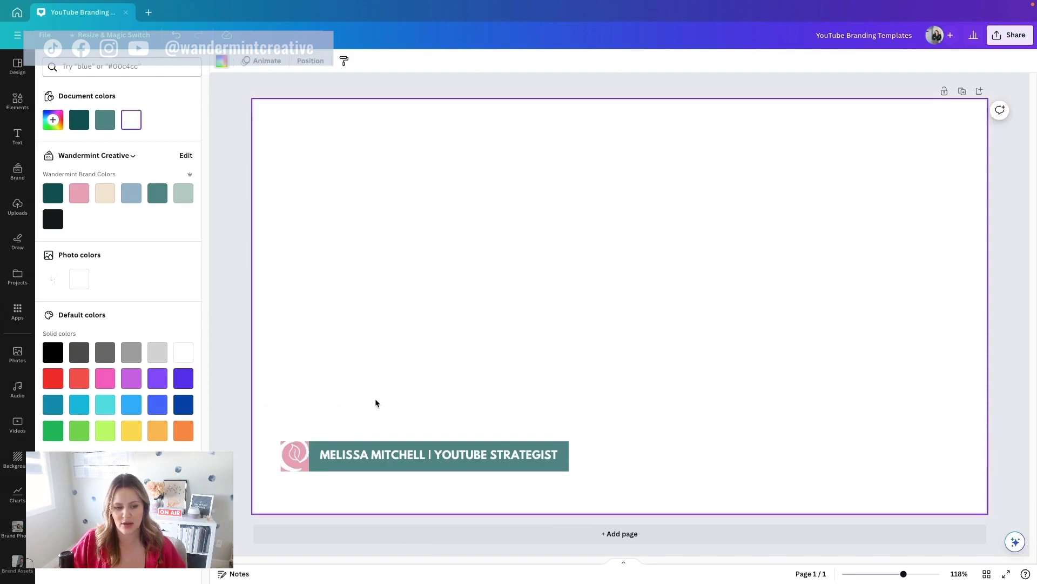
# Step: Resize the logo to fit inside the pink square, then add a blank second page
pyautogui.click(277, 437)
pyautogui.moveTo(277, 437); pyautogui.dragTo(304, 463)
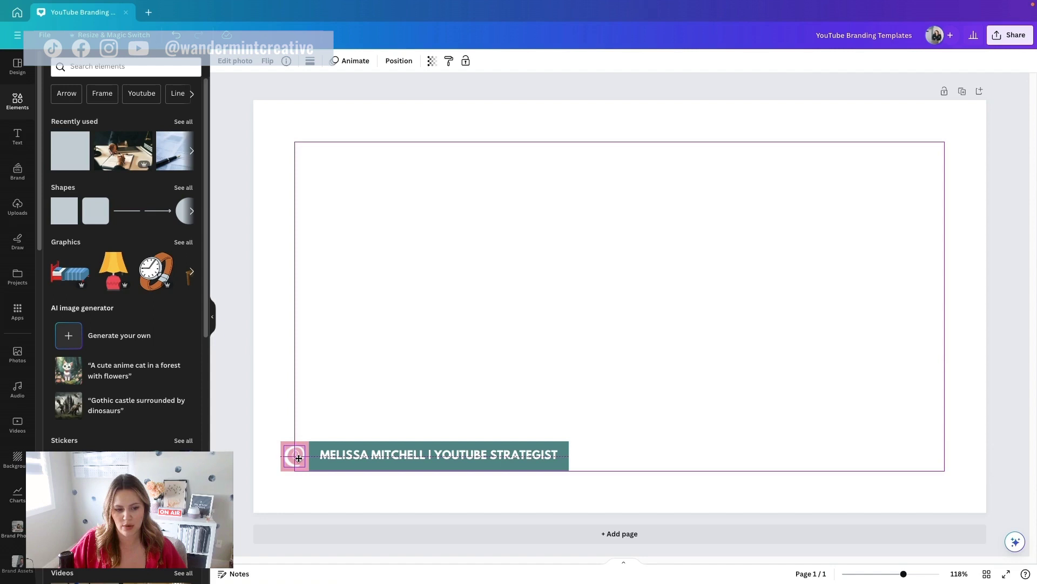
pyautogui.click(406, 396)
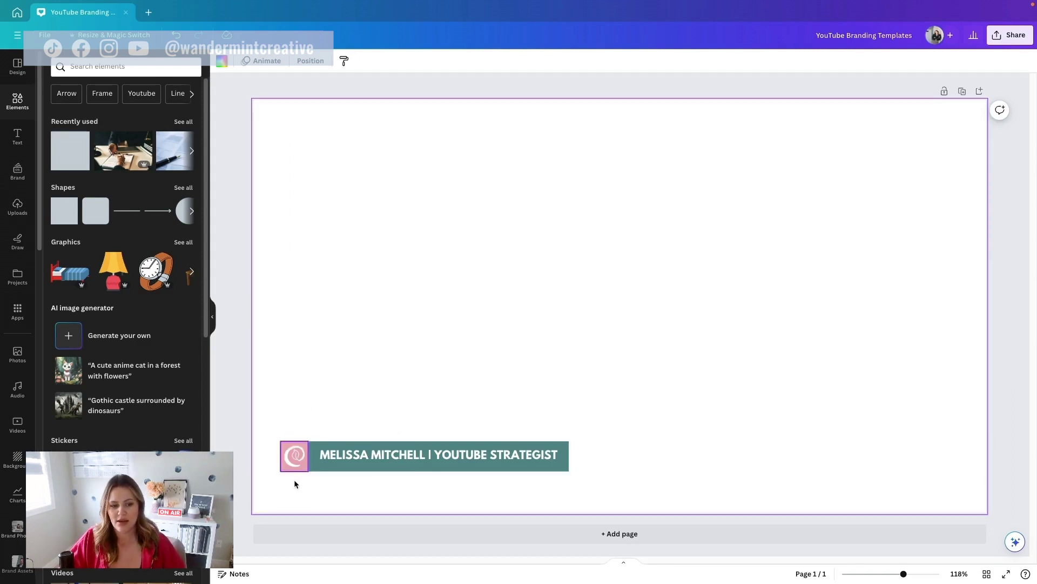
pyautogui.click(577, 537)
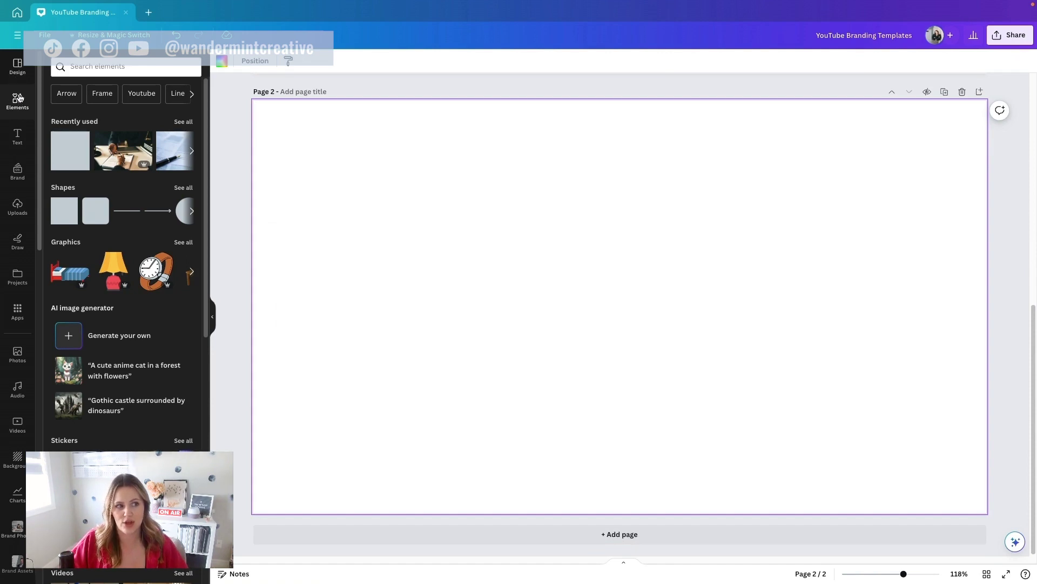
# Step: Search Elements for 'instagram' and add the black Instagram icon to page 2
pyautogui.click(101, 60)
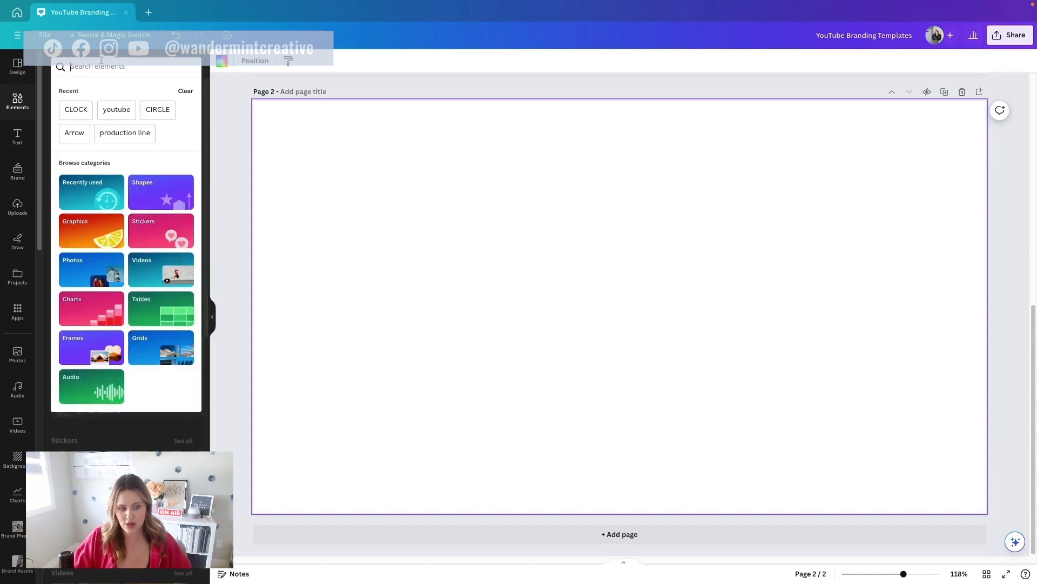
pyautogui.write('inst')
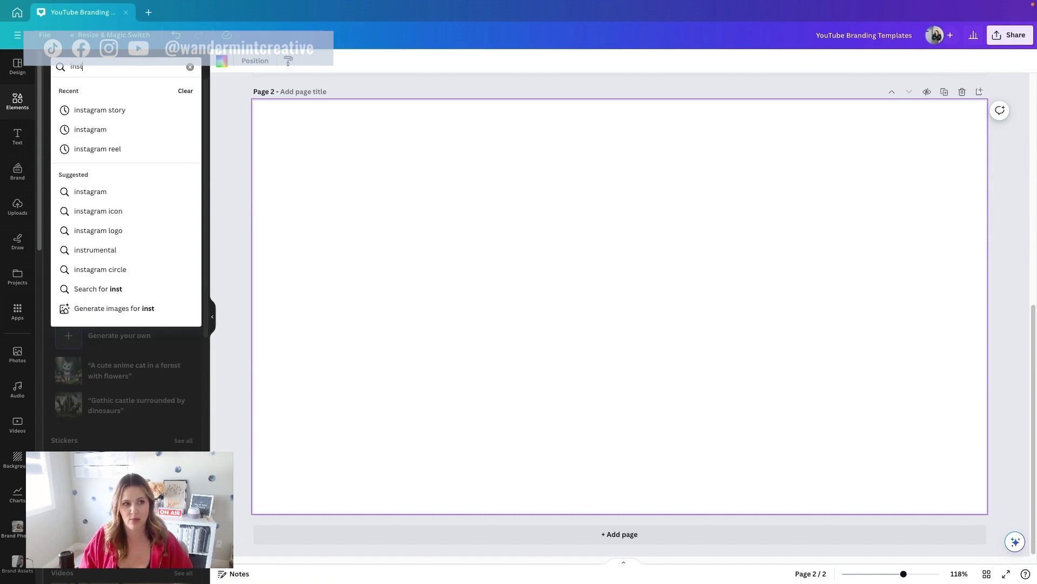
pyautogui.write('agran')
pyautogui.press('BackSpace')
pyautogui.write('m')
pyautogui.press('Return')
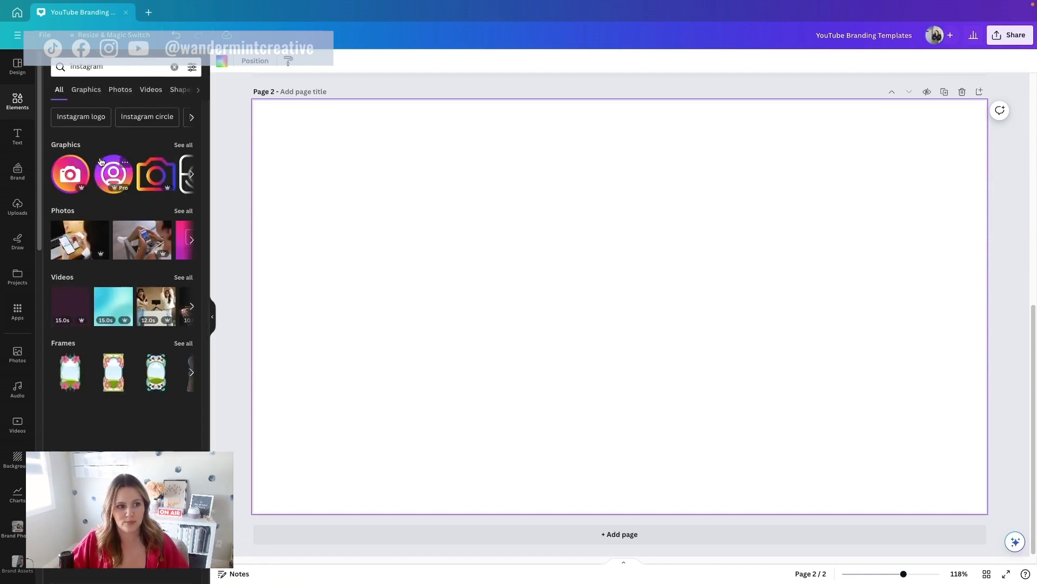
pyautogui.click(183, 145)
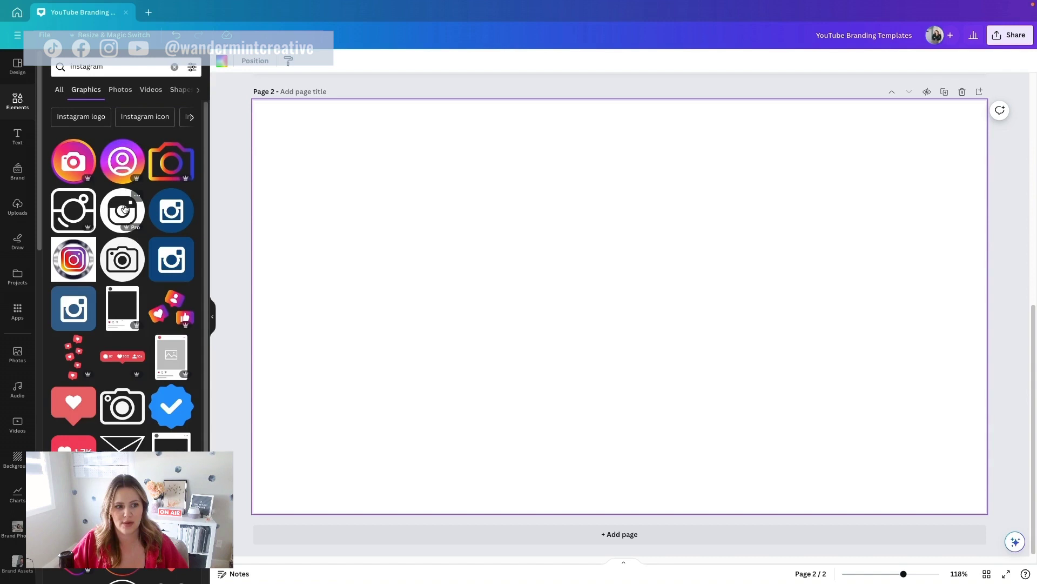
pyautogui.click(124, 210)
# Step: Shrink the Instagram icon, colour it pink, and place it near the top-left
pyautogui.moveTo(702, 224); pyautogui.dragTo(572, 299)
pyautogui.moveTo(526, 354); pyautogui.dragTo(557, 369)
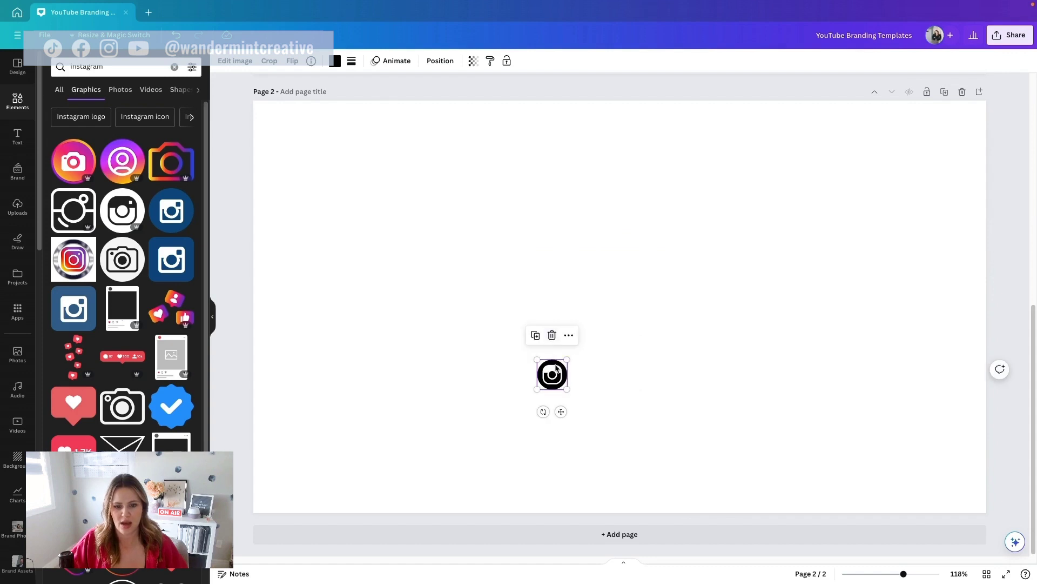
pyautogui.click(335, 60)
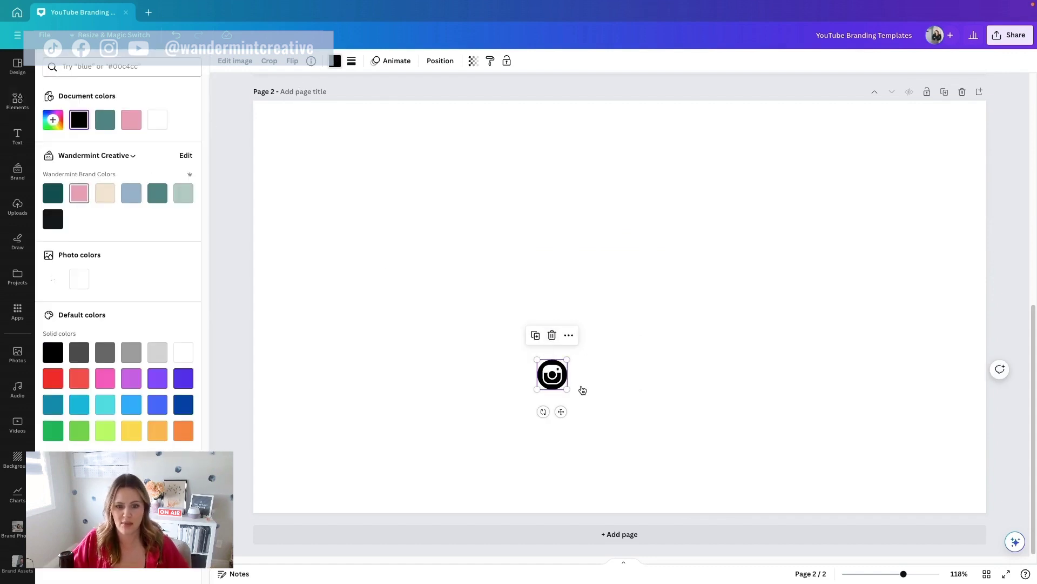
pyautogui.moveTo(567, 389); pyautogui.dragTo(314, 183)
# Step: Search for 'facebook', add the blue Facebook graphic and recolour it brand pink
pyautogui.click(391, 184)
pyautogui.doubleClick(116, 67)
pyautogui.write('acebook')
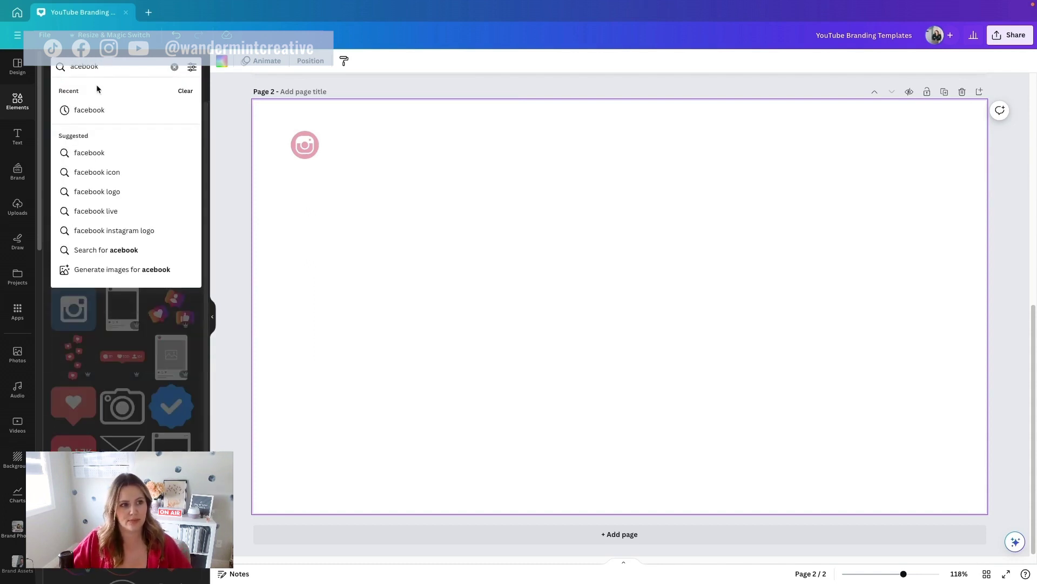
pyautogui.click(98, 110)
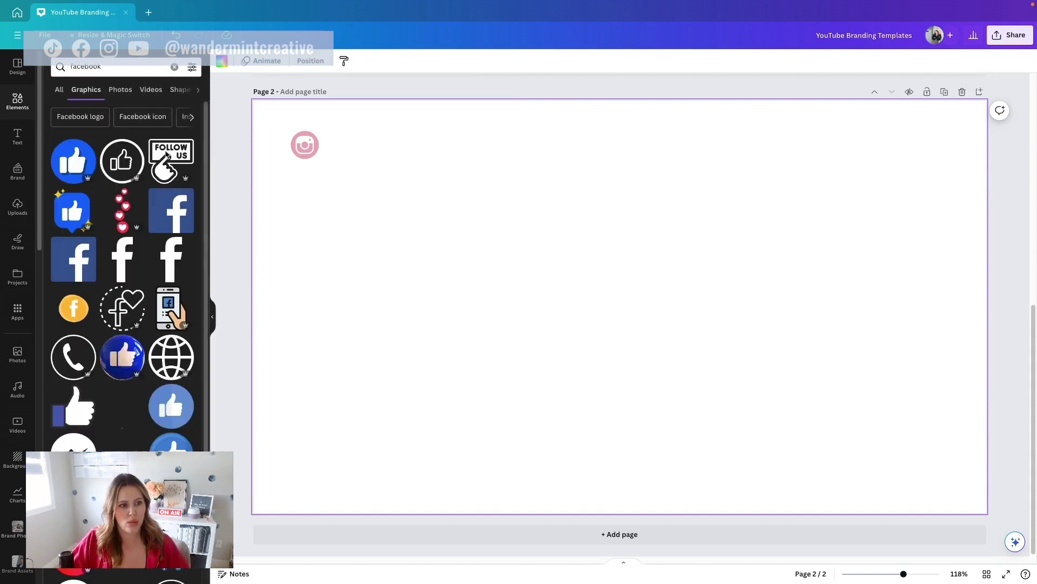
pyautogui.click(174, 219)
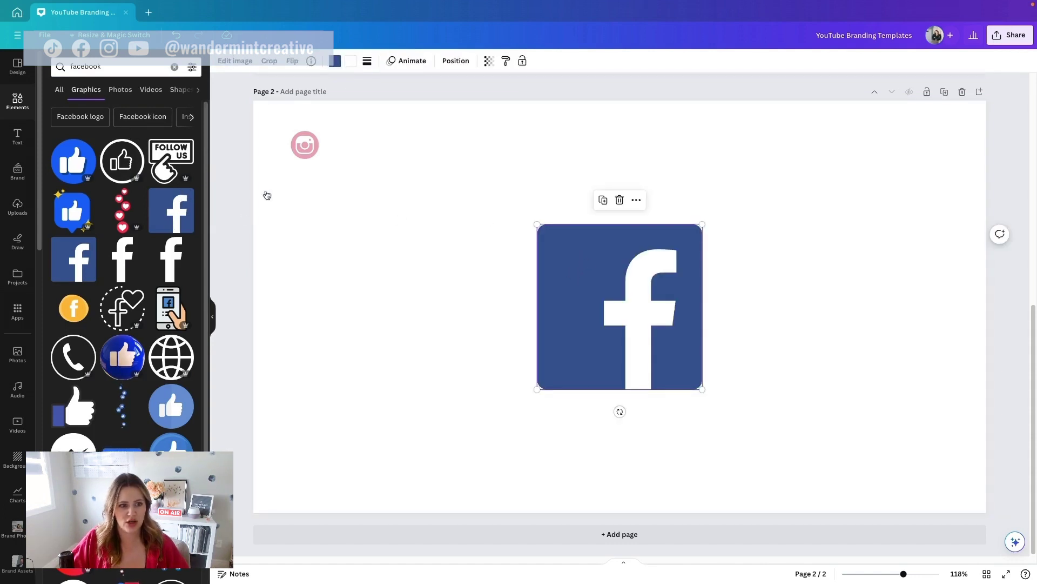
pyautogui.click(335, 60)
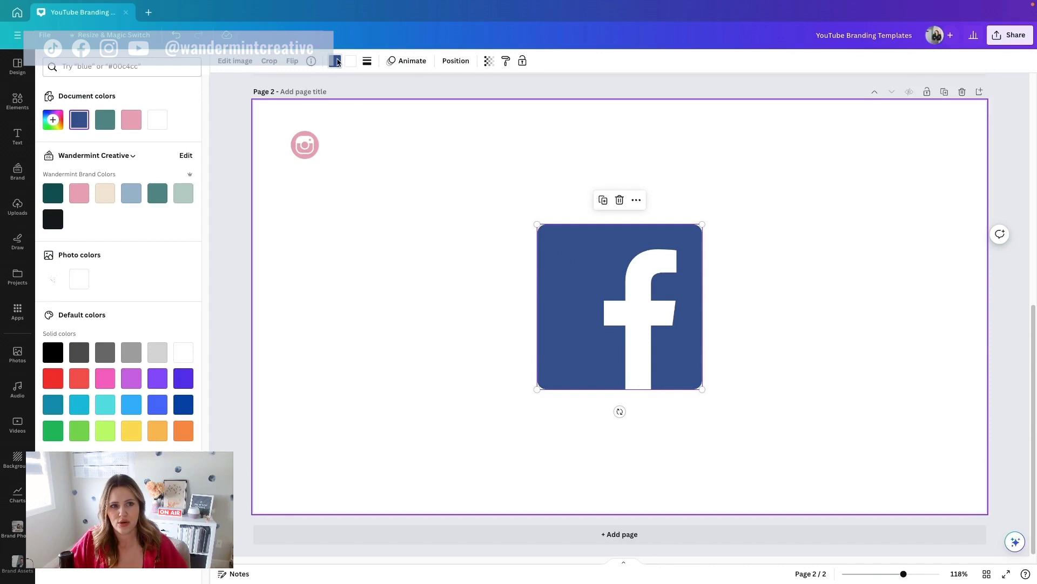
pyautogui.click(135, 121)
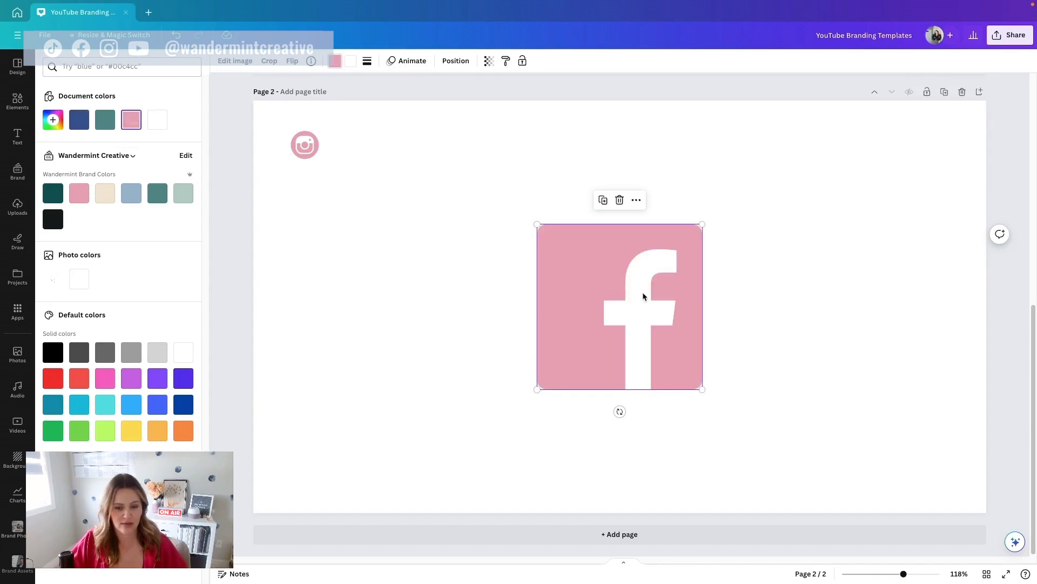
# Step: Shrink the Facebook icon to about 35 px and position it beside the Instagram icon
pyautogui.moveTo(698, 391); pyautogui.dragTo(354, 131)
pyautogui.click(357, 155)
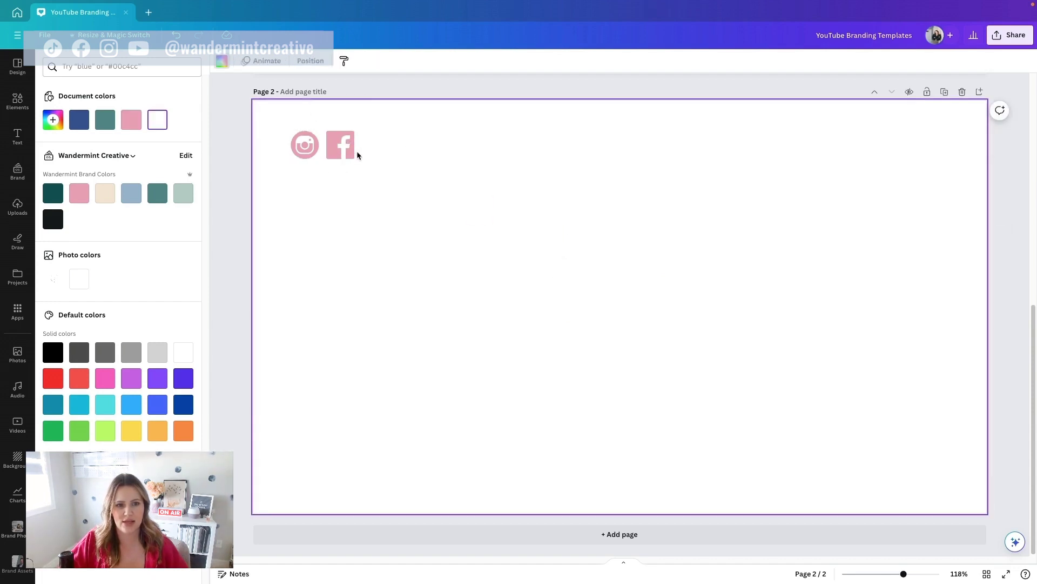
pyautogui.click(339, 150)
pyautogui.moveTo(351, 132); pyautogui.dragTo(348, 133)
pyautogui.moveTo(339, 148); pyautogui.dragTo(337, 146)
pyautogui.click(359, 144)
pyautogui.click(329, 142)
pyautogui.click(407, 150)
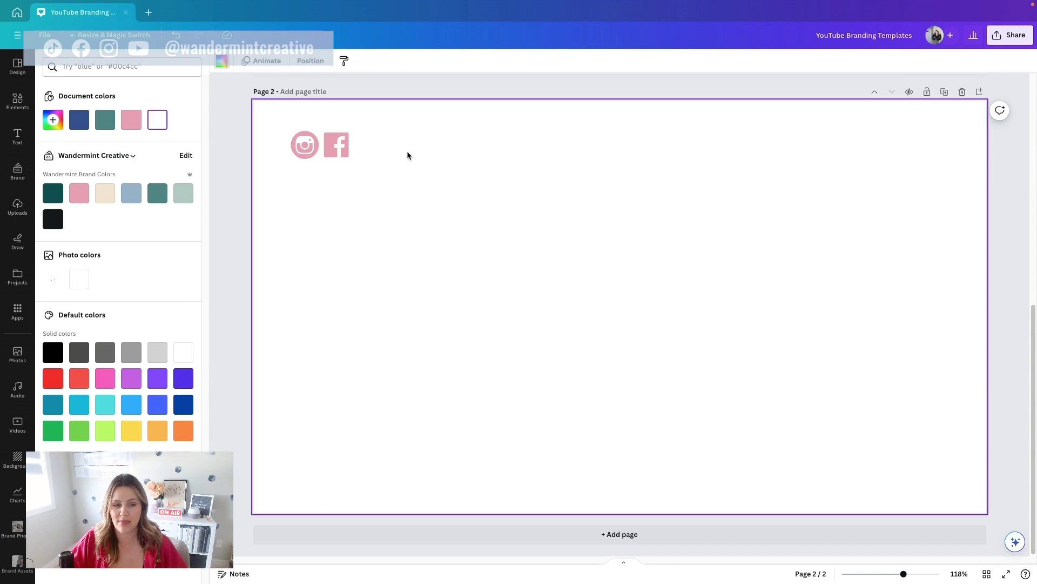
# Step: Add the creator's social handle in bold Lato beside the icons, scaled to about 24.4
pyautogui.click(12, 141)
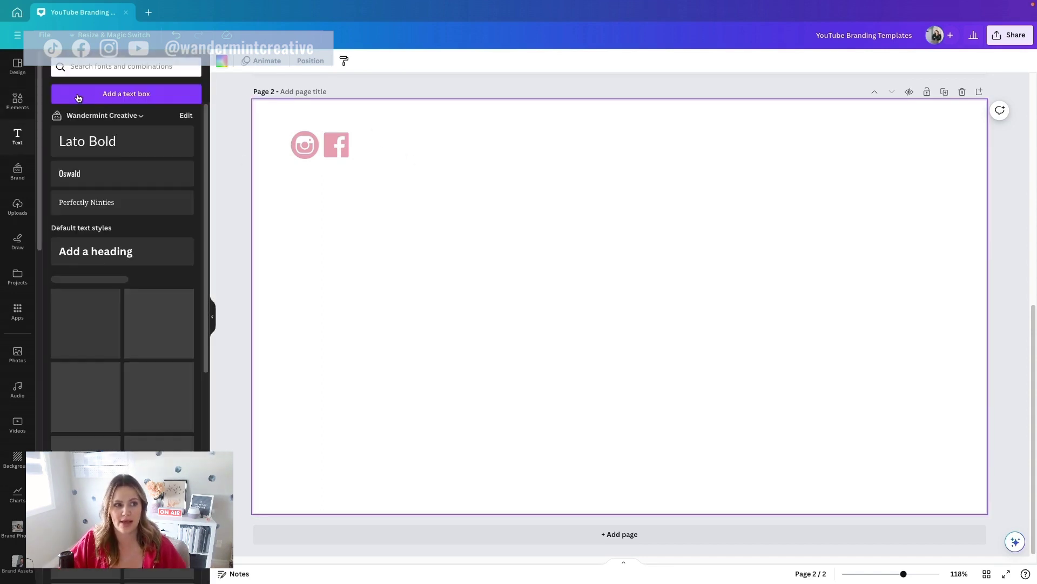
pyautogui.click(108, 142)
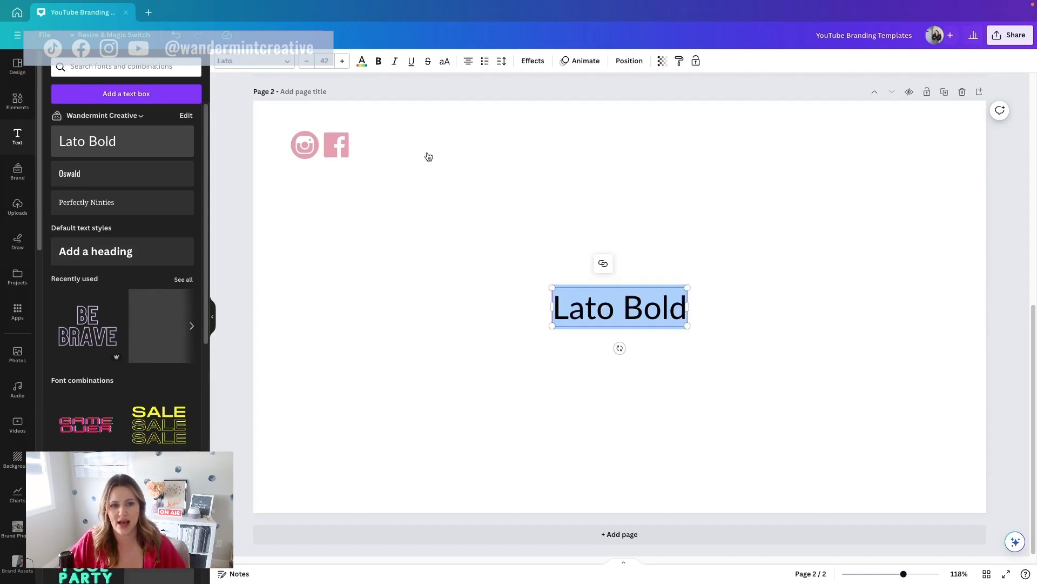
pyautogui.write('@wa')
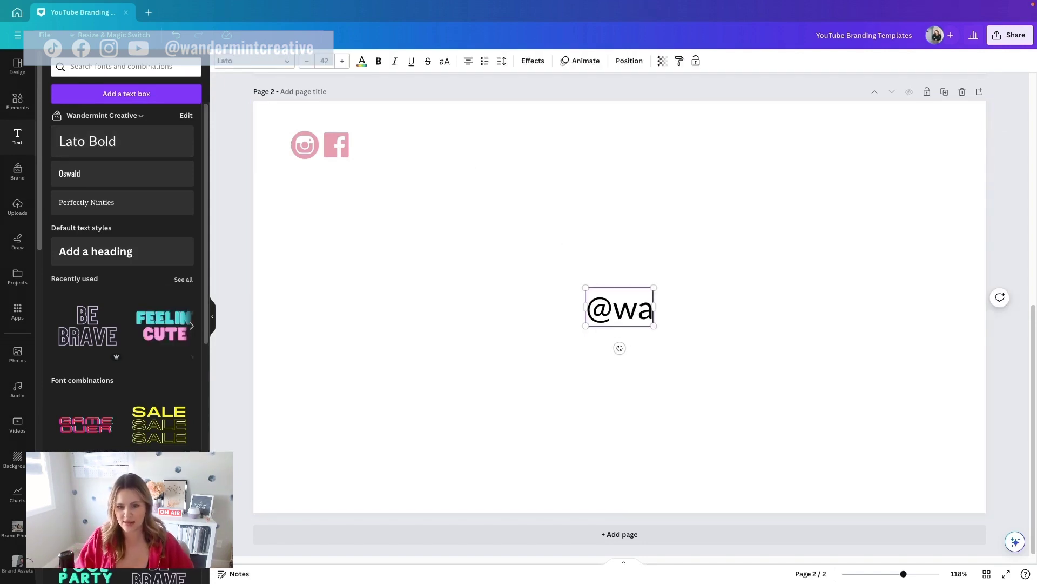
pyautogui.write('ndermintcreative')
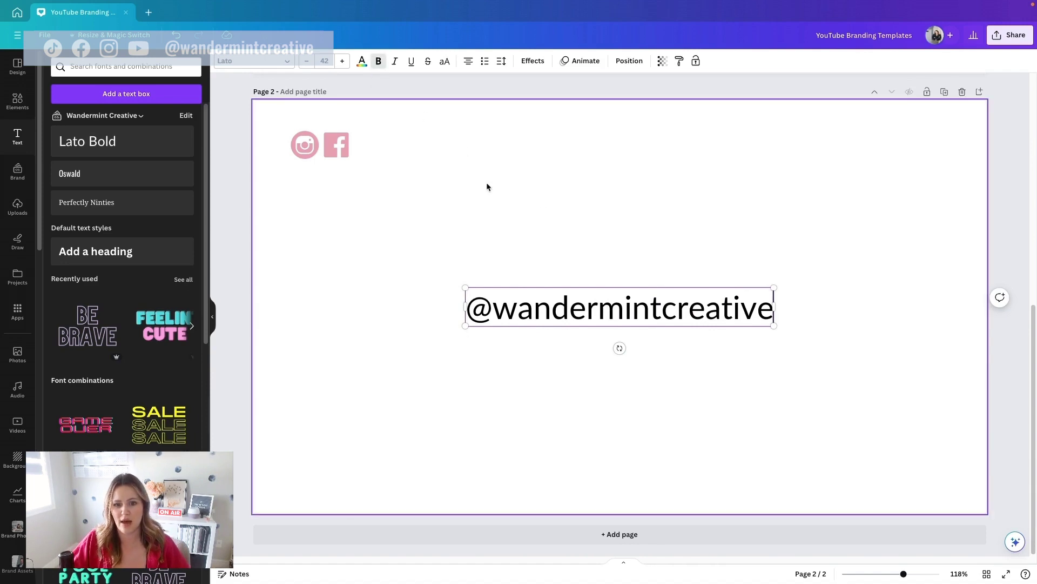
pyautogui.tripleClick(648, 306)
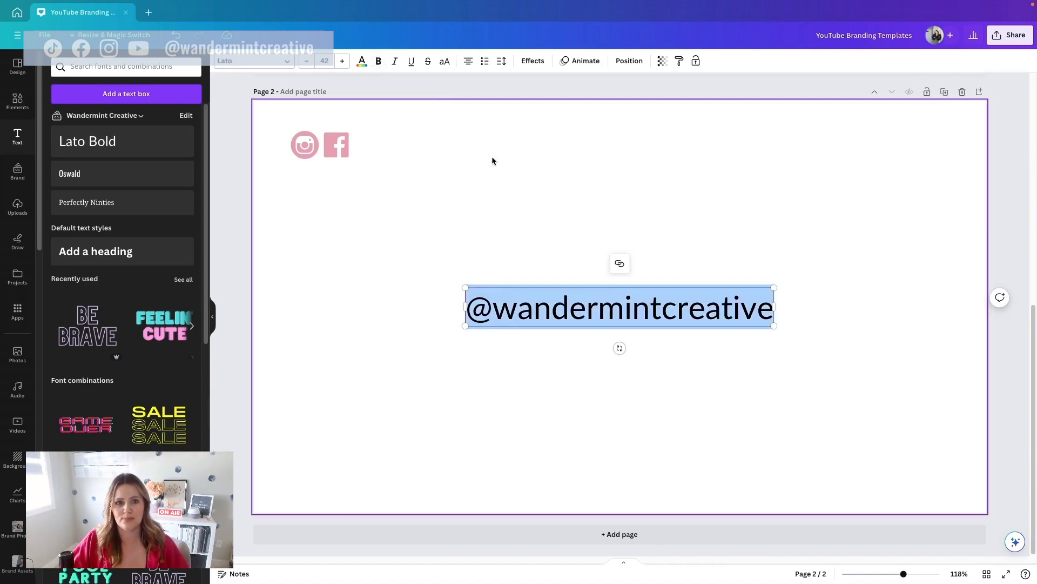
pyautogui.click(378, 61)
pyautogui.click(532, 278)
pyautogui.moveTo(546, 311); pyautogui.dragTo(441, 146)
pyautogui.moveTo(673, 123); pyautogui.dragTo(483, 149)
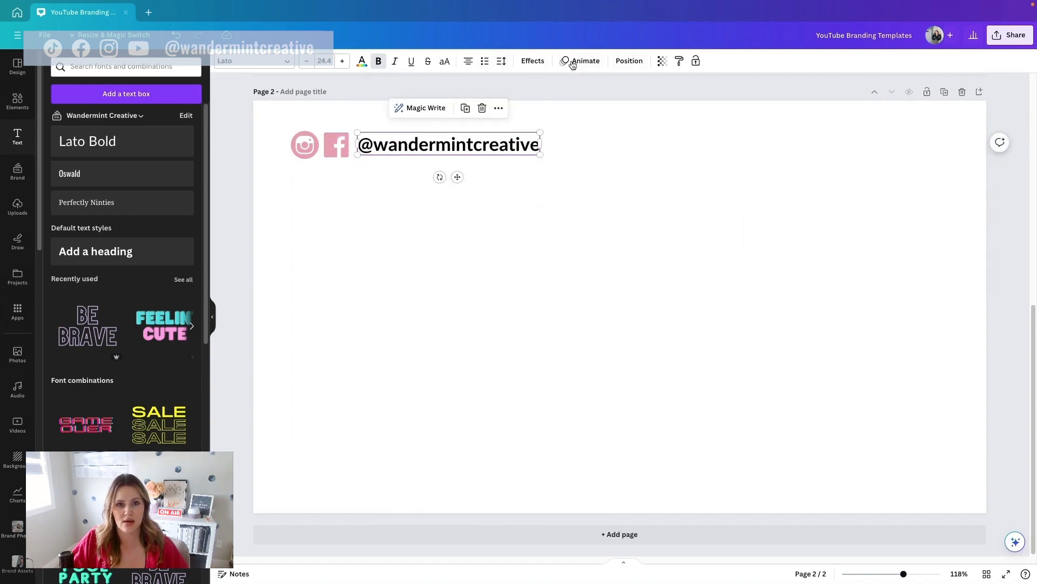
# Step: Make the handle text white and apply the Outline text effect
pyautogui.click(361, 60)
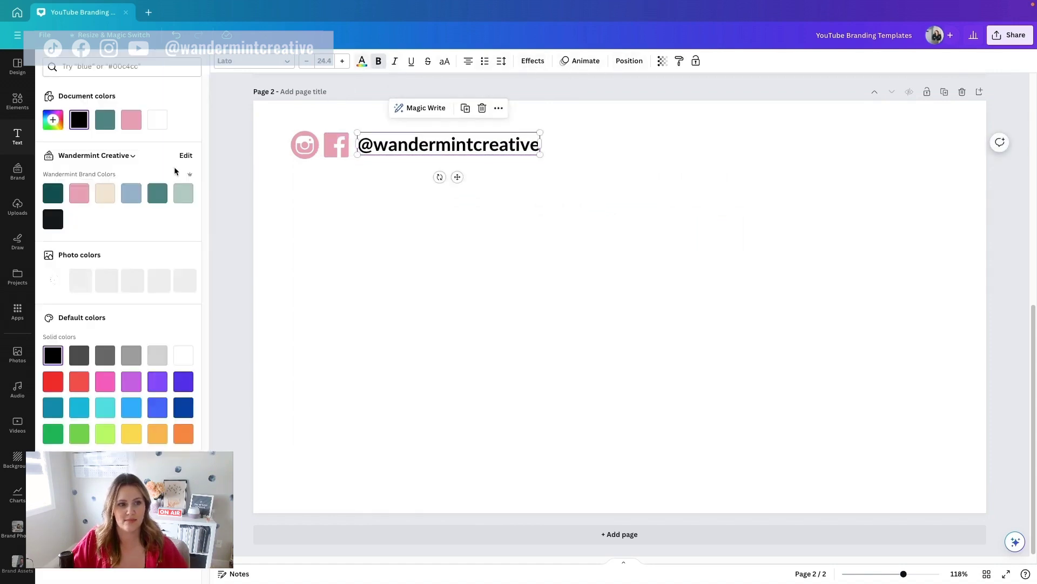
pyautogui.click(162, 123)
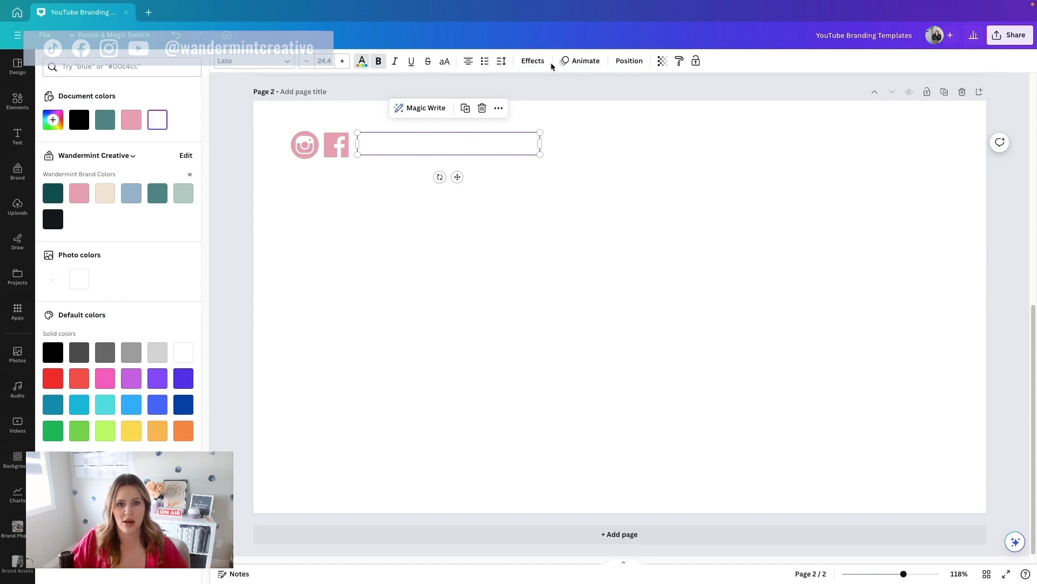
pyautogui.click(533, 62)
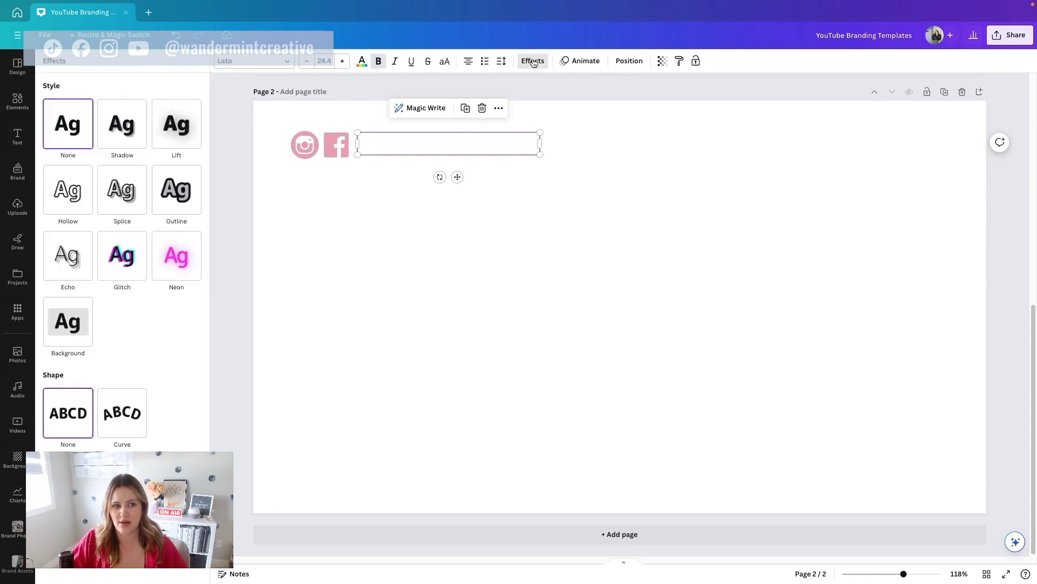
pyautogui.click(185, 199)
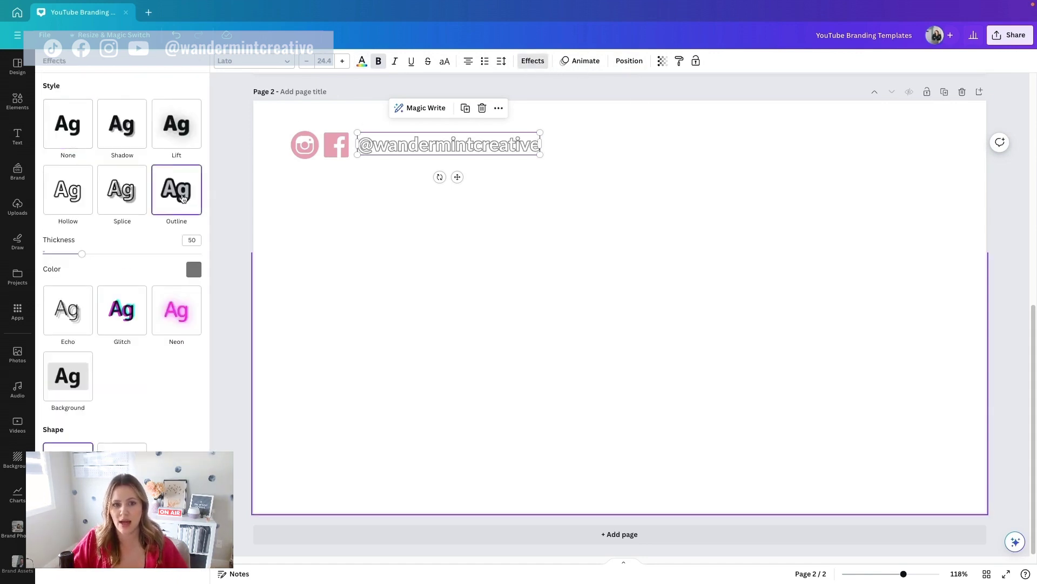
# Step: Set the outline colour to black and thickness to about 40, then select the icons with the text
pyautogui.click(195, 269)
pyautogui.click(58, 394)
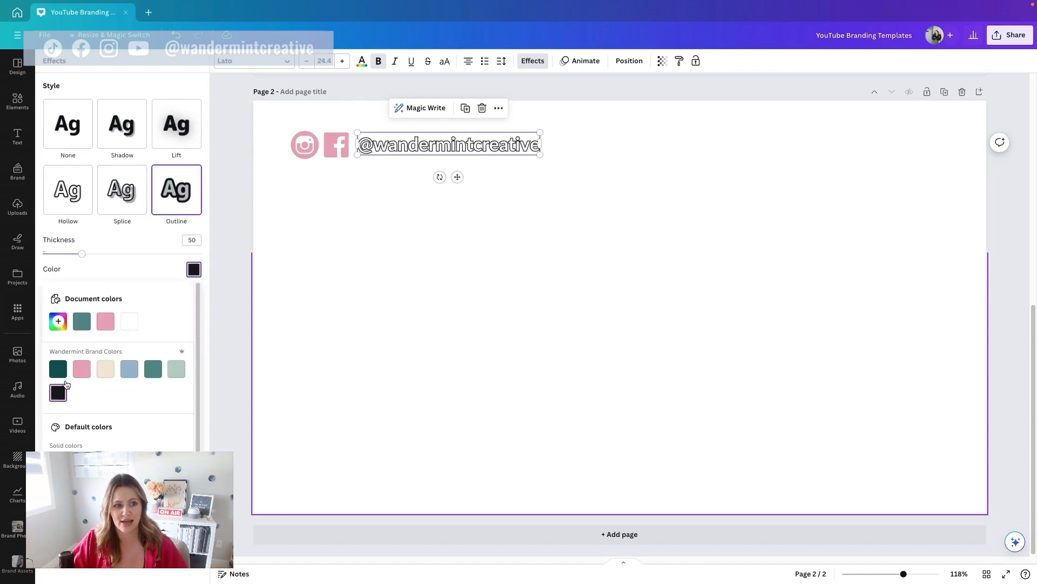
pyautogui.click(118, 256)
pyautogui.moveTo(113, 256); pyautogui.dragTo(85, 255)
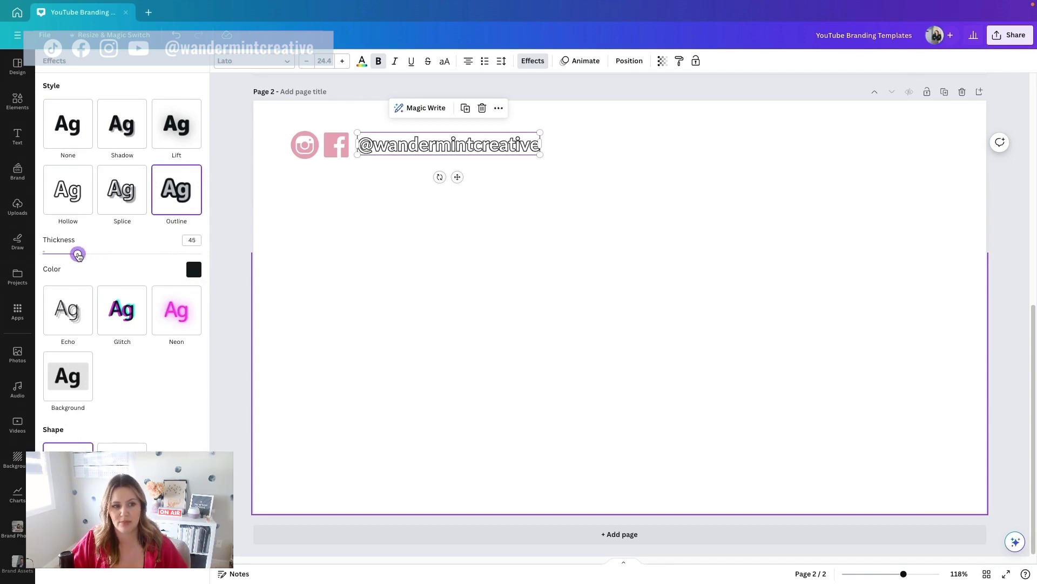
pyautogui.click(598, 208)
pyautogui.moveTo(656, 204); pyautogui.dragTo(280, 167)
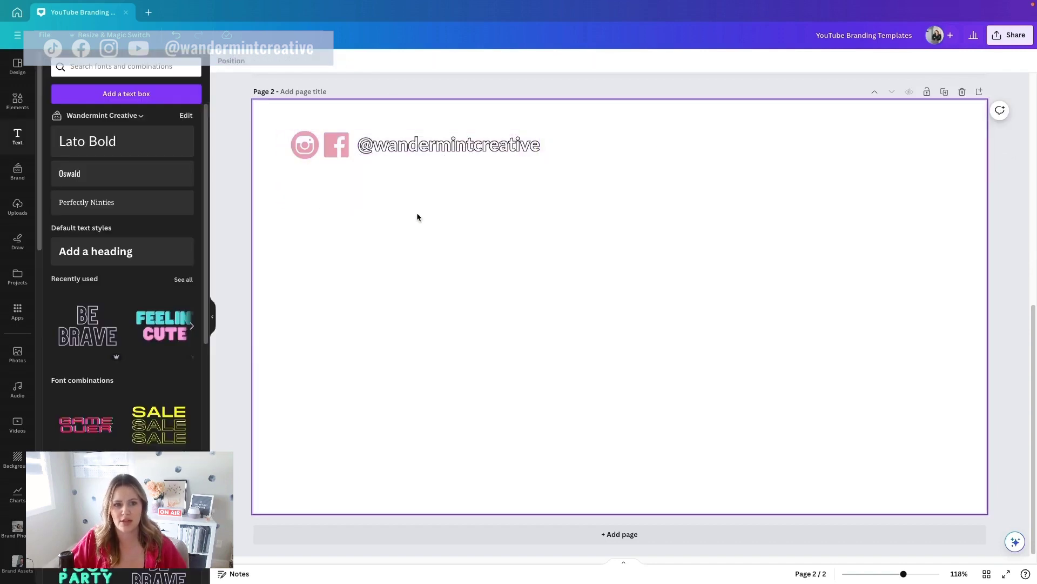
# Step: Nudge the handle text against the Facebook icon and shrink the icons and text together
pyautogui.click(411, 145)
pyautogui.moveTo(411, 146); pyautogui.dragTo(409, 143)
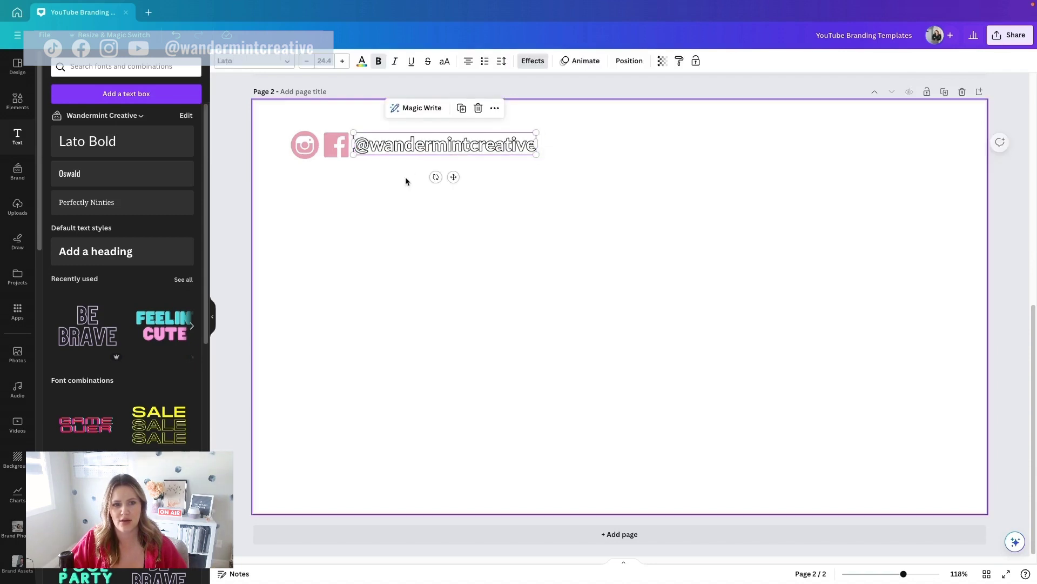
pyautogui.click(274, 164)
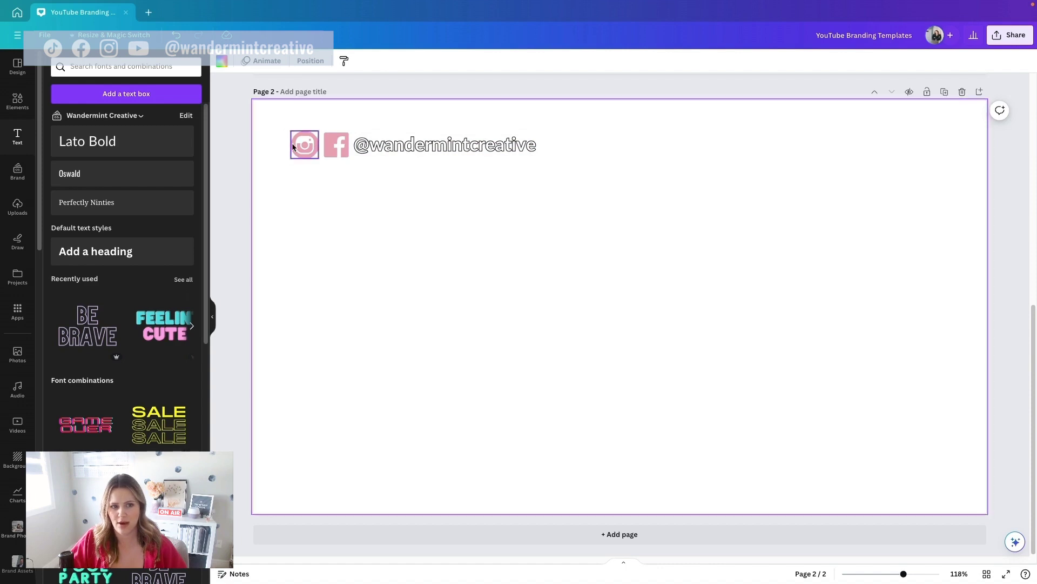
pyautogui.moveTo(282, 123); pyautogui.dragTo(635, 180)
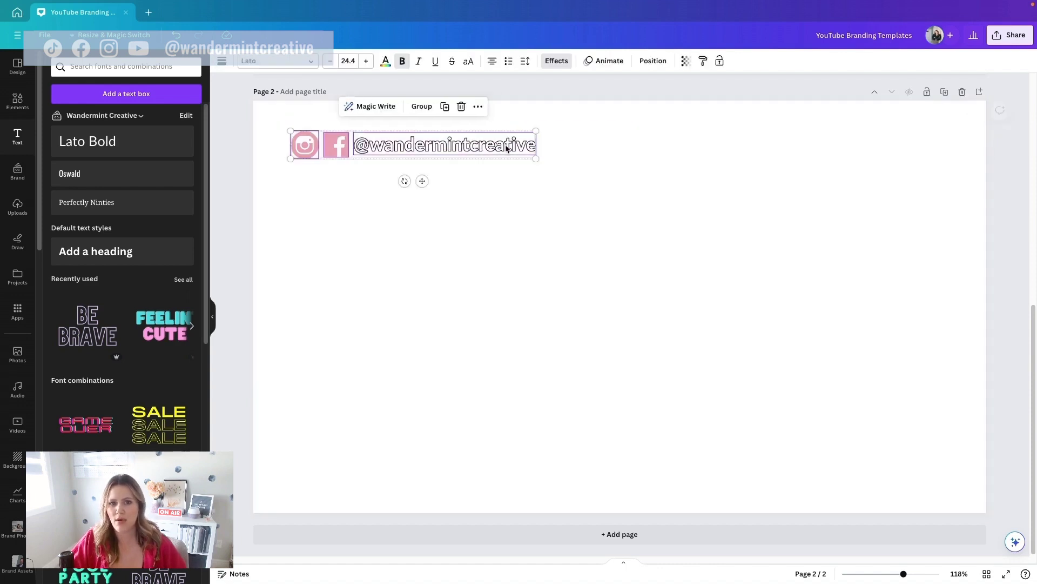
pyautogui.moveTo(536, 159); pyautogui.dragTo(452, 142)
pyautogui.click(502, 175)
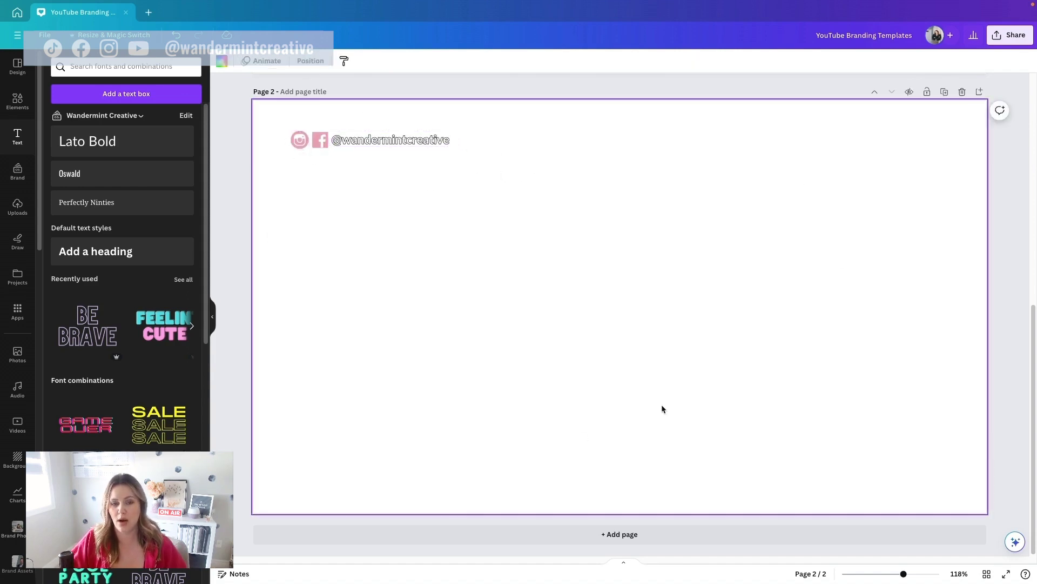
# Step: Add a blank third page to the design
pyautogui.scroll(1, 500, 247)
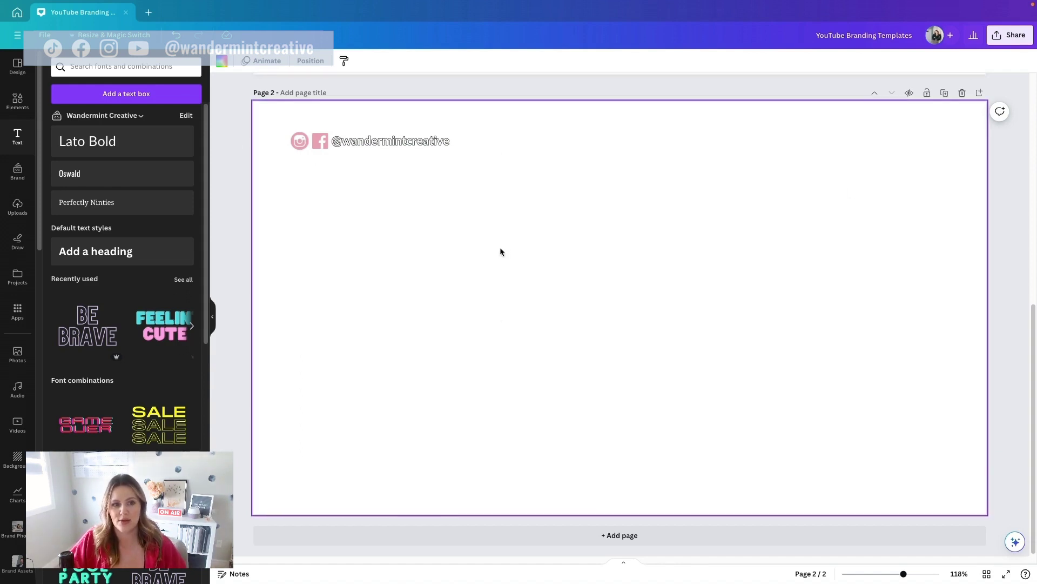
pyautogui.scroll(-1, 488, 233)
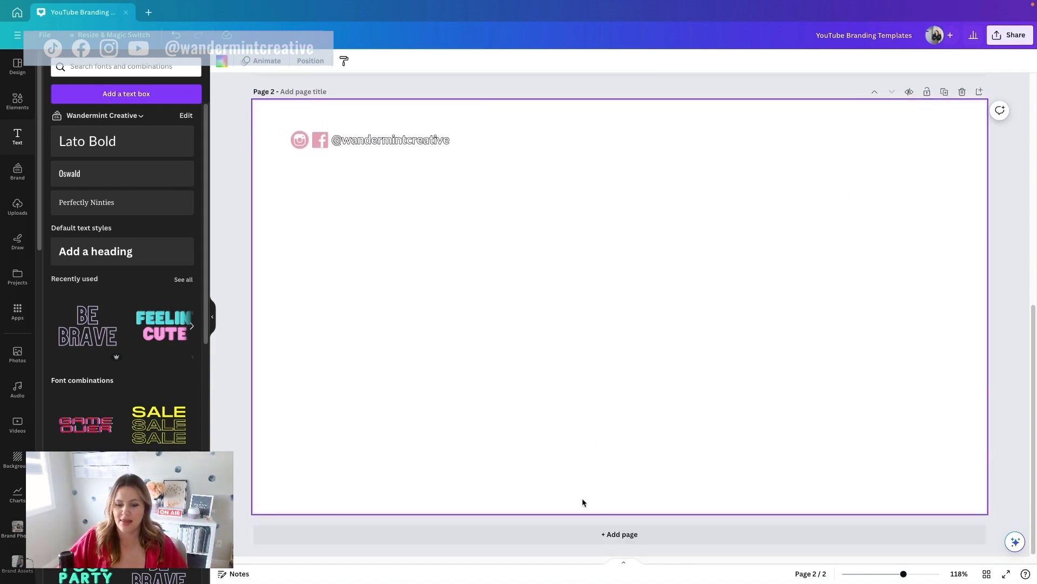
pyautogui.click(635, 540)
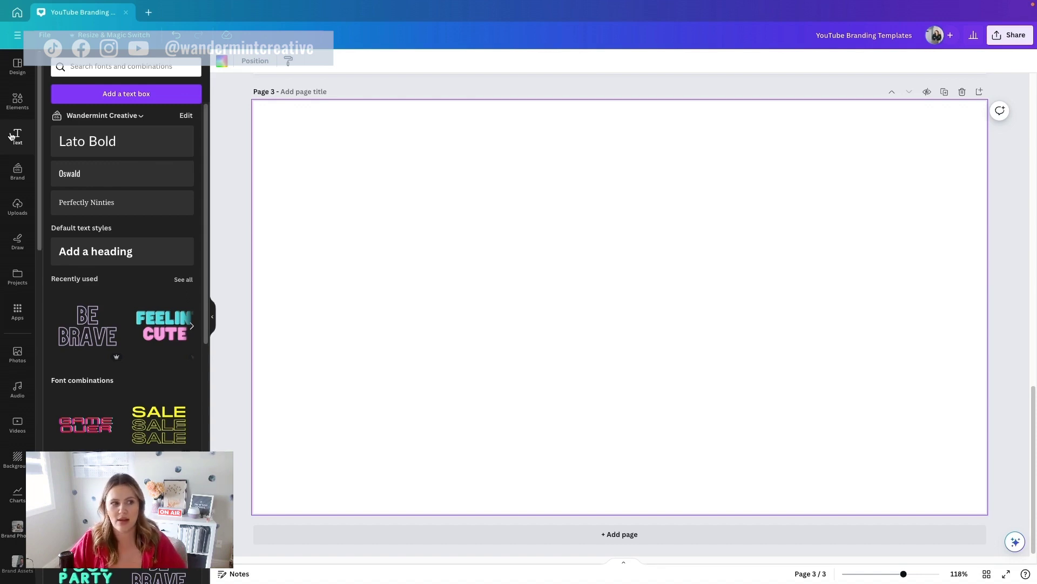
# Step: Search the Elements library for 'arrow' graphics
pyautogui.click(16, 103)
pyautogui.click(100, 67)
pyautogui.doubleClick(100, 67)
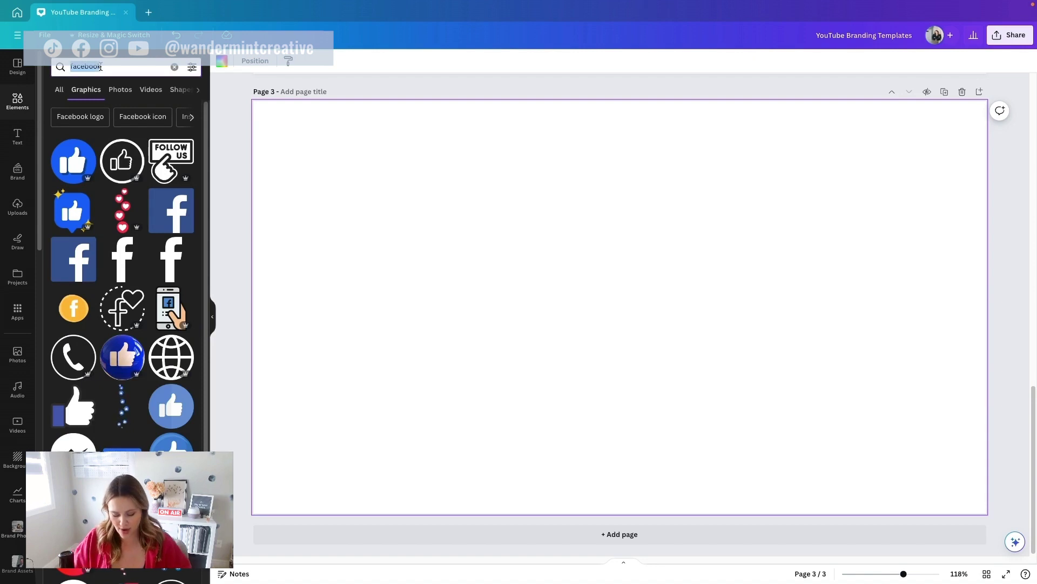
pyautogui.write('arrow')
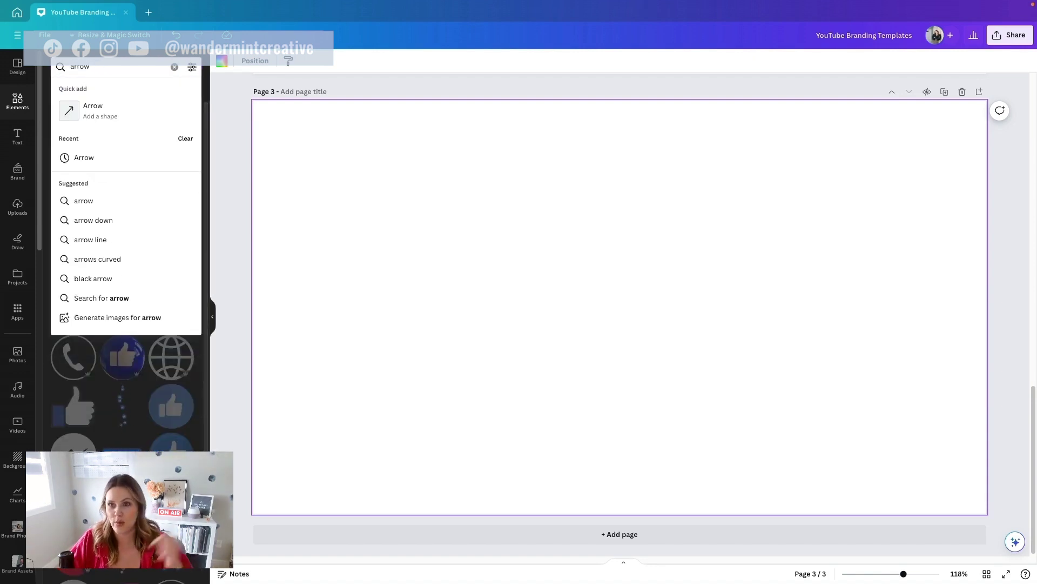
pyautogui.press('Return')
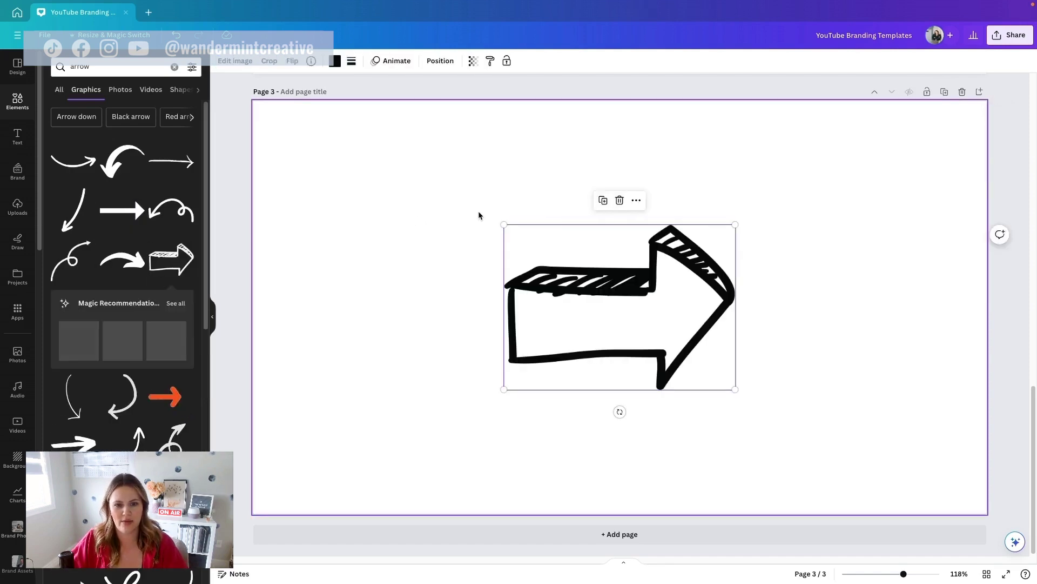
# Step: Rotate the sketchy arrow 90° to point down and shrink it near page 3's top left
pyautogui.moveTo(619, 412); pyautogui.dragTo(515, 307)
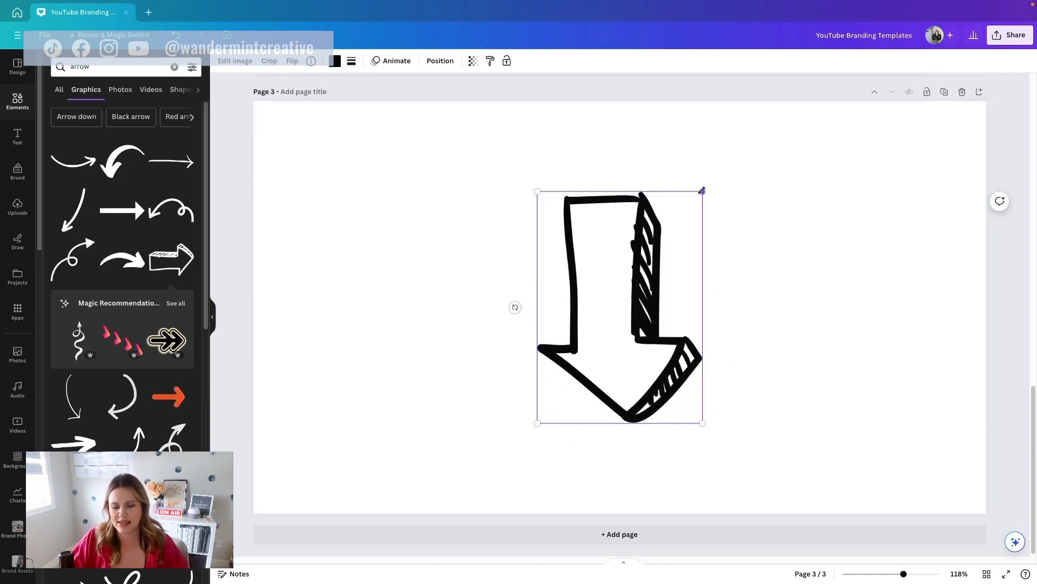
pyautogui.moveTo(703, 191); pyautogui.dragTo(360, 170)
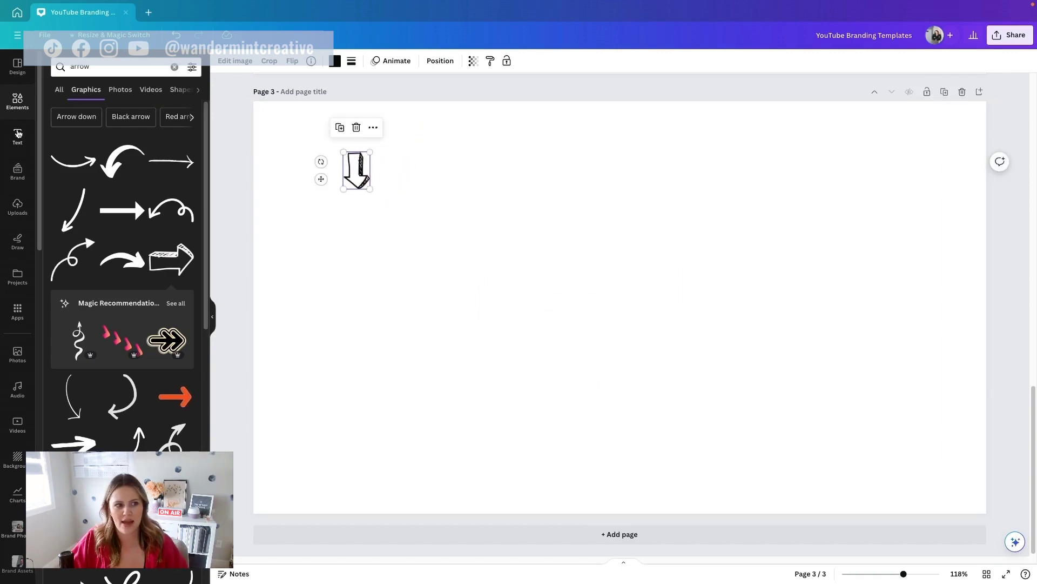
pyautogui.click(21, 105)
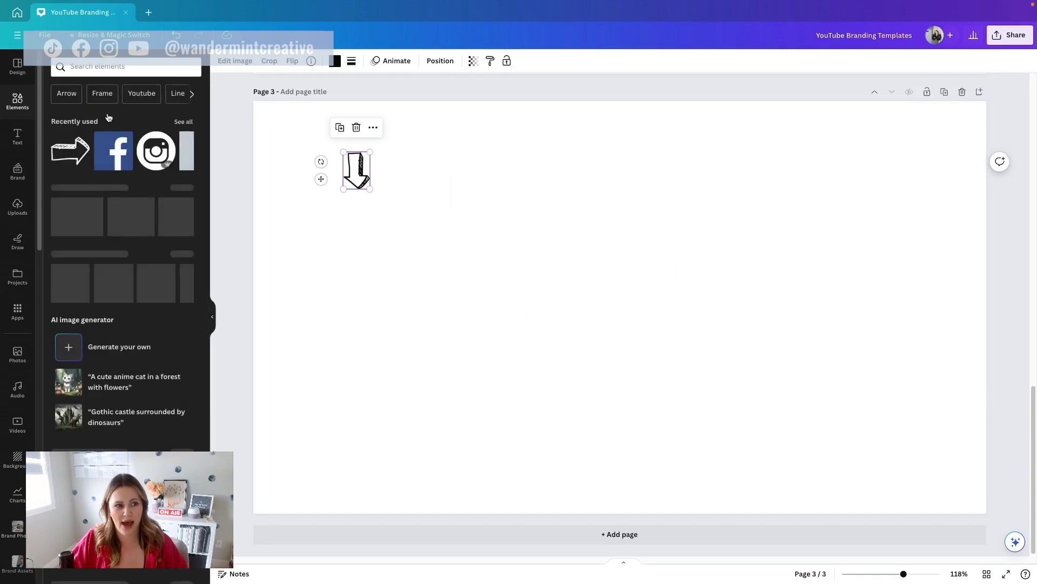
# Step: Search Elements for 'sticky' and choose the 'sticky notes' suggestion
pyautogui.click(88, 66)
pyautogui.write('sticker')
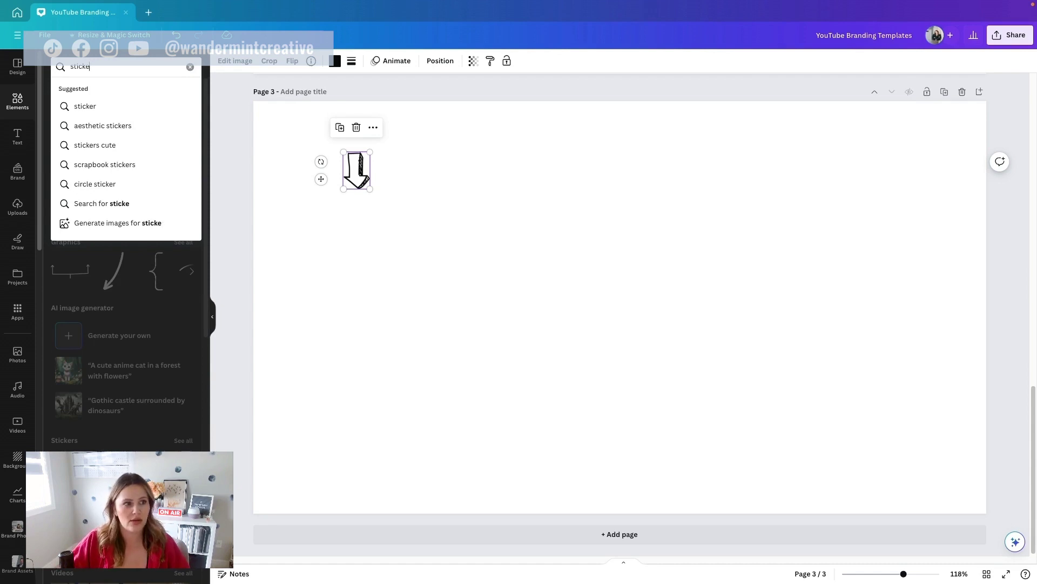
pyautogui.press('BackSpace')
pyautogui.press('BackSpace')
pyautogui.write('y')
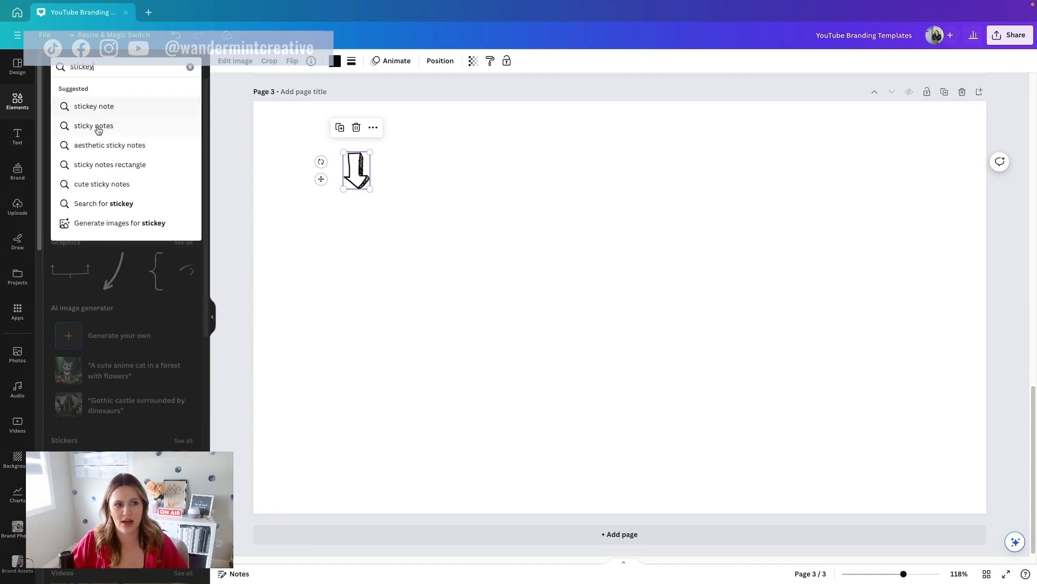
pyautogui.click(100, 128)
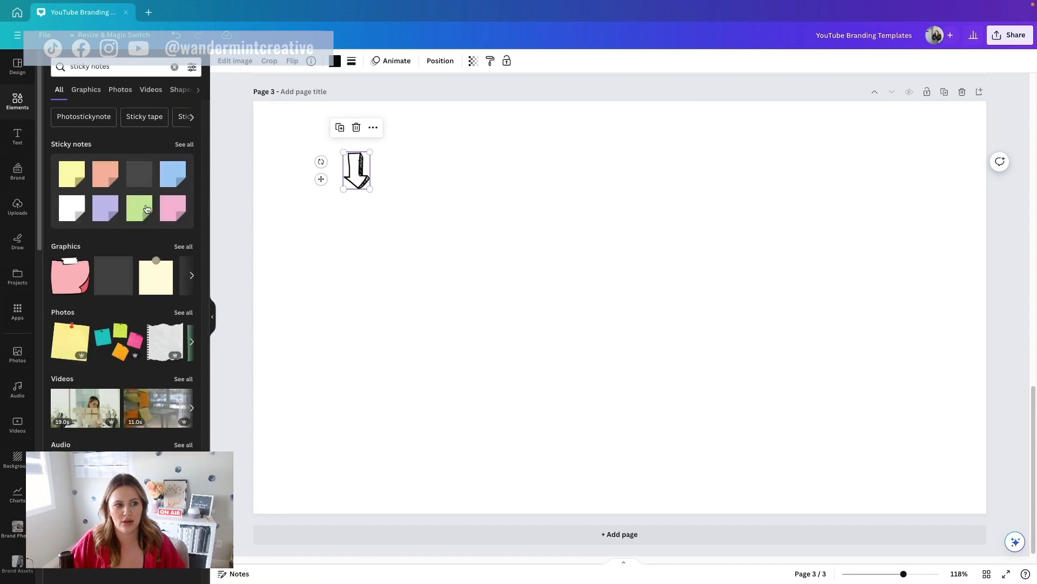
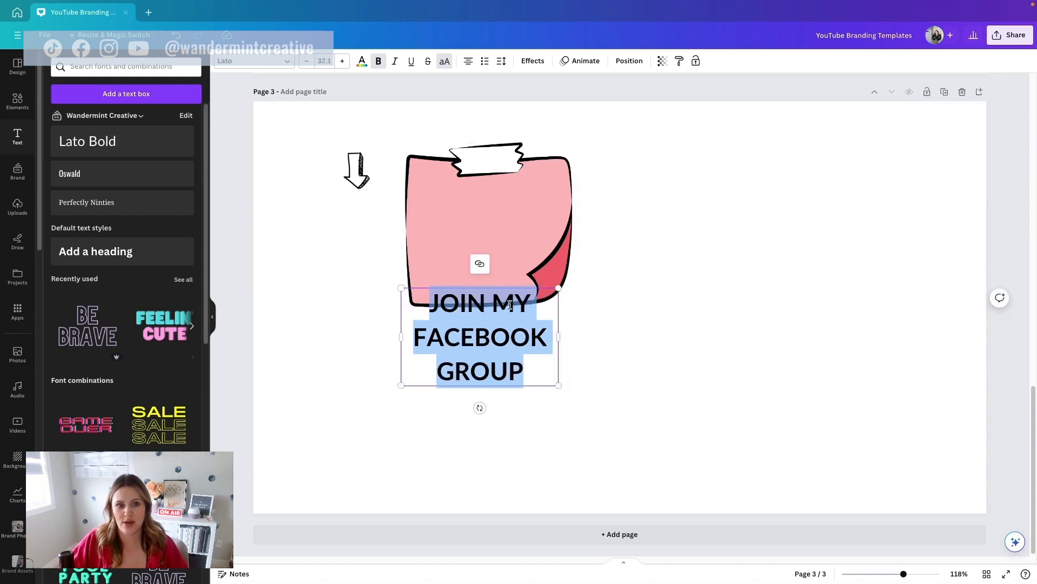
# Step: Tighten the JOIN MY FACEBOOK GROUP text's line spacing to about 1.15
pyautogui.click(499, 61)
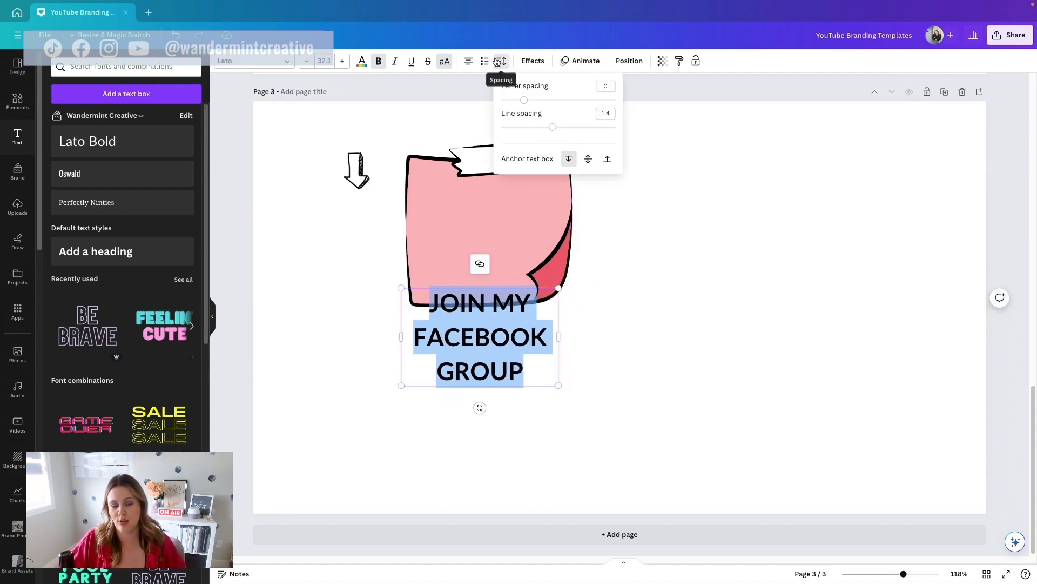
pyautogui.moveTo(552, 127); pyautogui.dragTo(537, 126)
pyautogui.click(643, 234)
# Step: Move the text up into the sticky note and place the arrow just beneath the note
pyautogui.click(486, 243)
pyautogui.click(474, 343)
pyautogui.moveTo(475, 343); pyautogui.dragTo(484, 244)
pyautogui.click(683, 257)
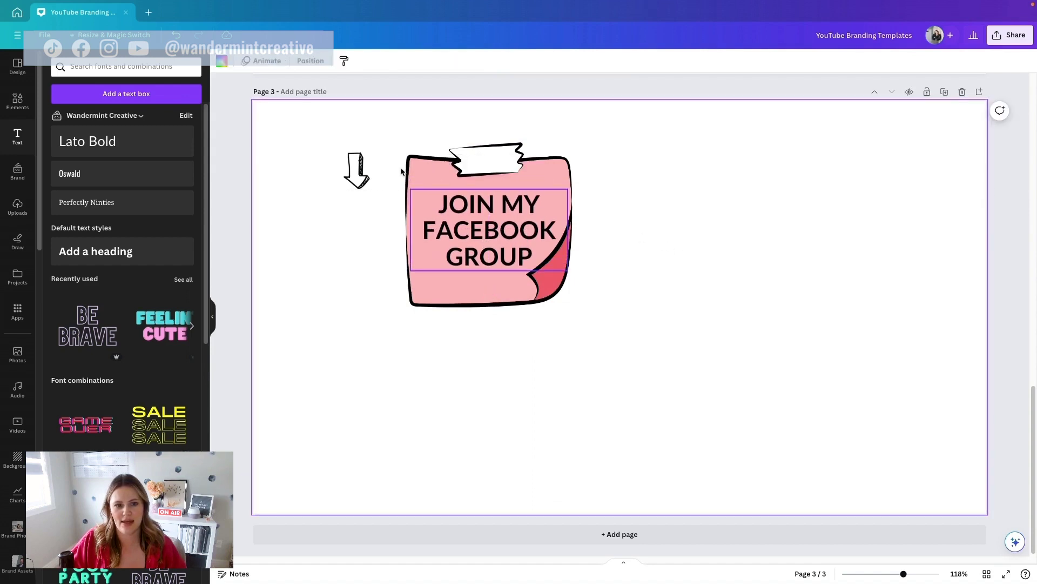
pyautogui.moveTo(362, 178); pyautogui.dragTo(682, 328)
pyautogui.moveTo(614, 263); pyautogui.dragTo(476, 324)
# Step: Shrink the arrow to 218 by 155 and centre it under the sticky note
pyautogui.moveTo(536, 393); pyautogui.dragTo(529, 386)
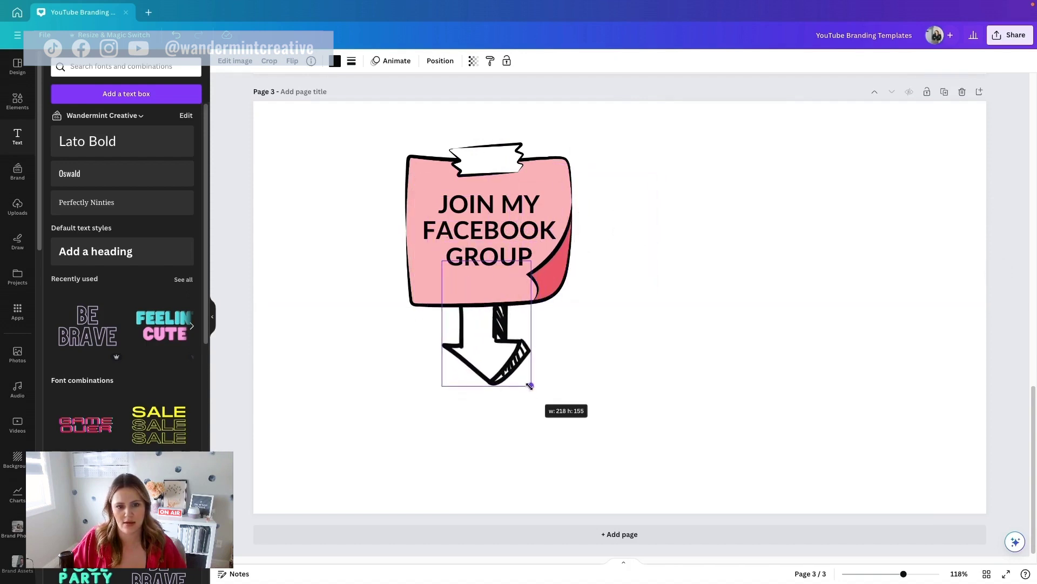
pyautogui.click(497, 445)
pyautogui.moveTo(465, 359); pyautogui.dragTo(468, 356)
pyautogui.click(689, 362)
# Step: Recolour the sticky note teal with a pale sage curl using the brand colours
pyautogui.click(462, 151)
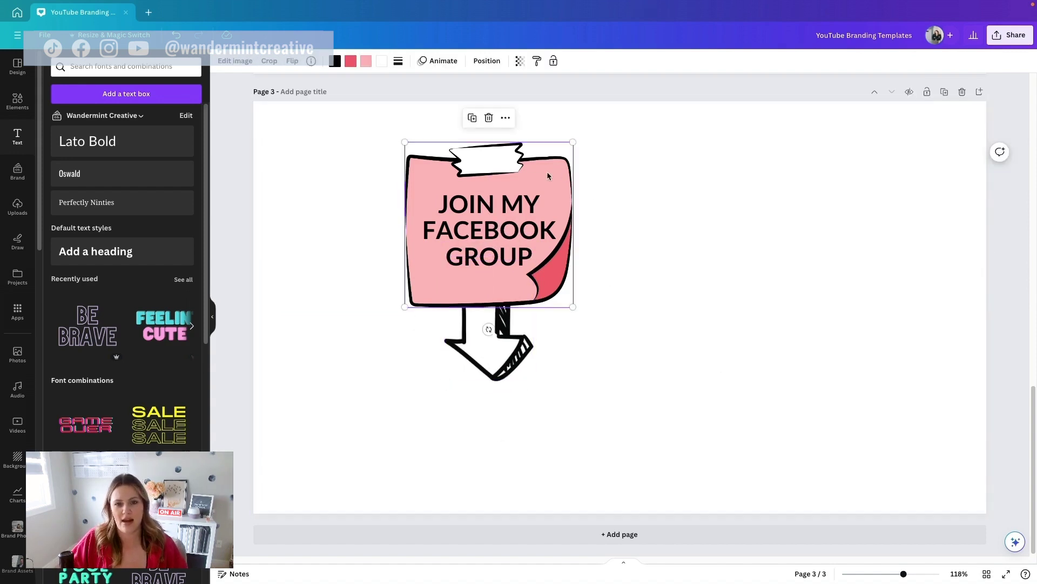
pyautogui.click(363, 64)
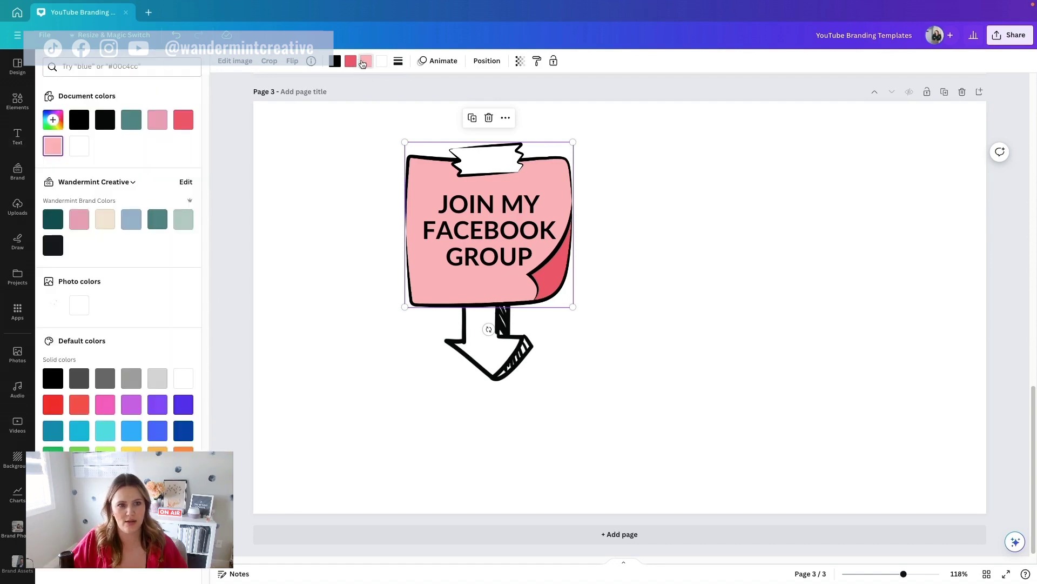
pyautogui.click(155, 219)
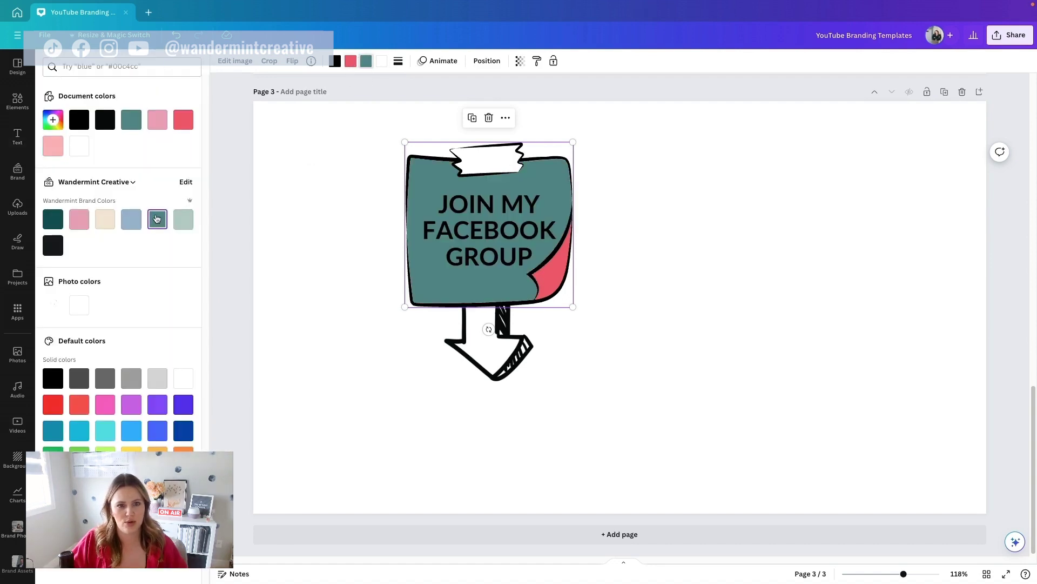
pyautogui.click(350, 64)
pyautogui.click(180, 225)
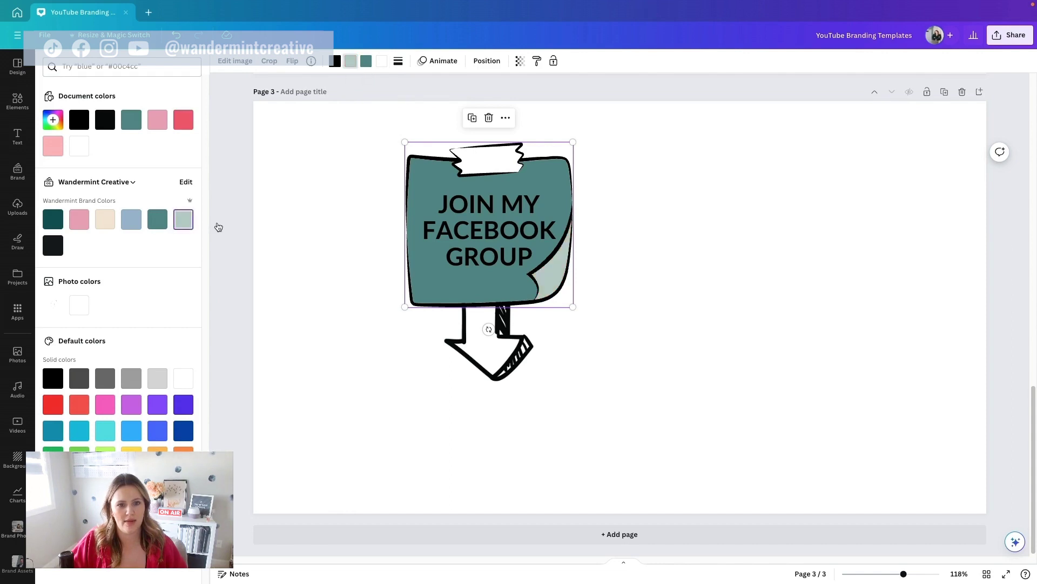
pyautogui.click(489, 230)
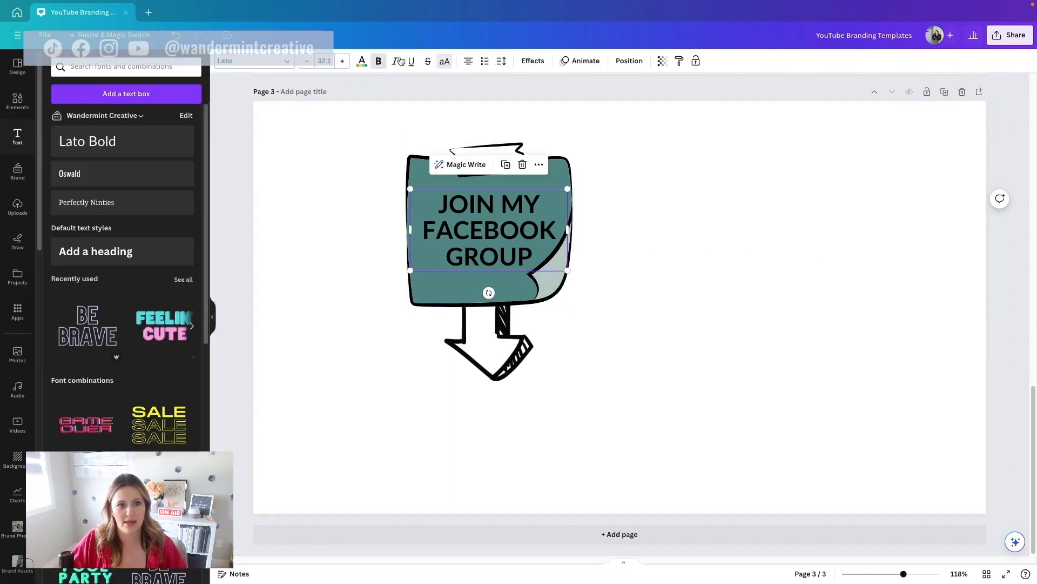
# Step: Make the JOIN MY FACEBOOK GROUP text bold and white
pyautogui.click(379, 64)
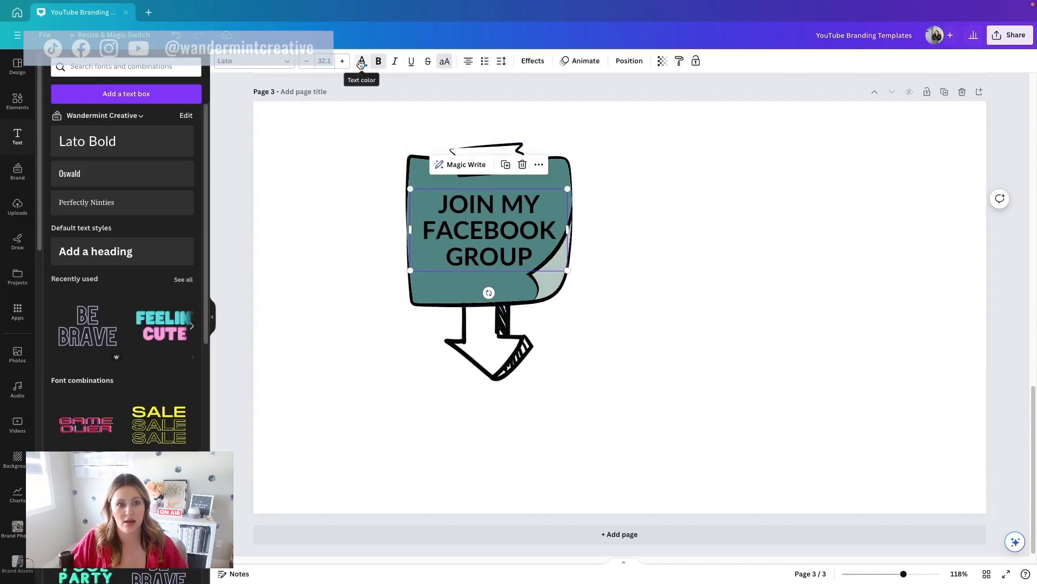
pyautogui.click(361, 61)
pyautogui.click(88, 299)
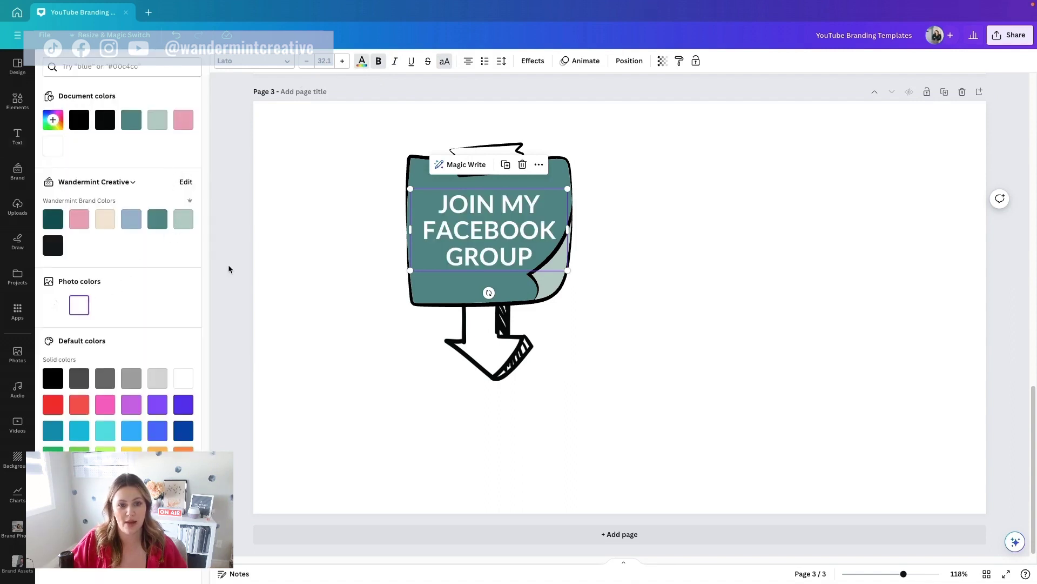
pyautogui.click(363, 208)
# Step: Shrink the note, text and arrow together and position them in the page's top-left area
pyautogui.moveTo(349, 144); pyautogui.dragTo(627, 423)
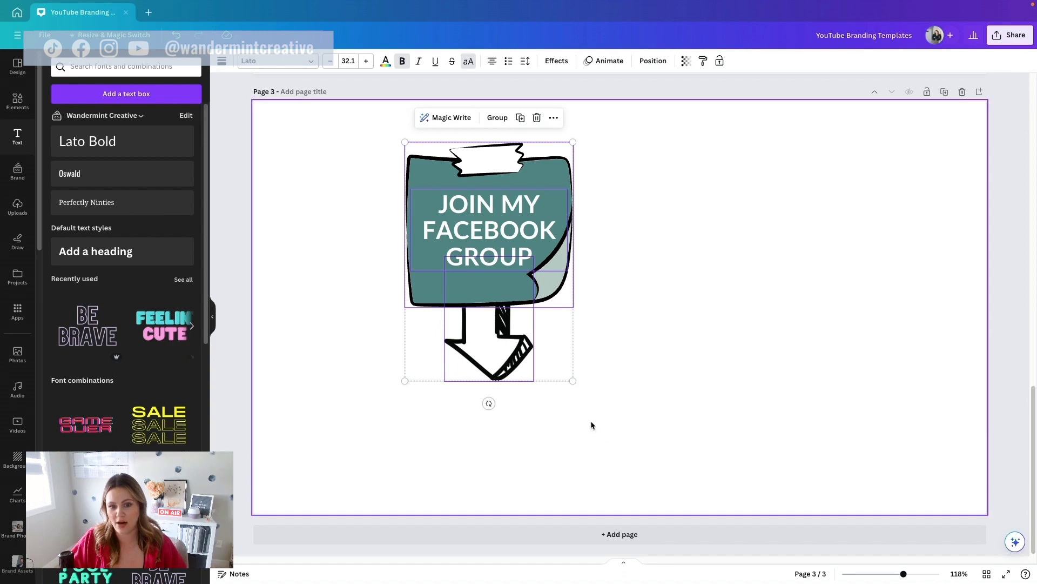
pyautogui.moveTo(570, 378); pyautogui.dragTo(486, 247)
pyautogui.moveTo(460, 193); pyautogui.dragTo(363, 196)
pyautogui.moveTo(389, 260); pyautogui.dragTo(416, 295)
pyautogui.moveTo(390, 215); pyautogui.dragTo(394, 214)
pyautogui.click(503, 227)
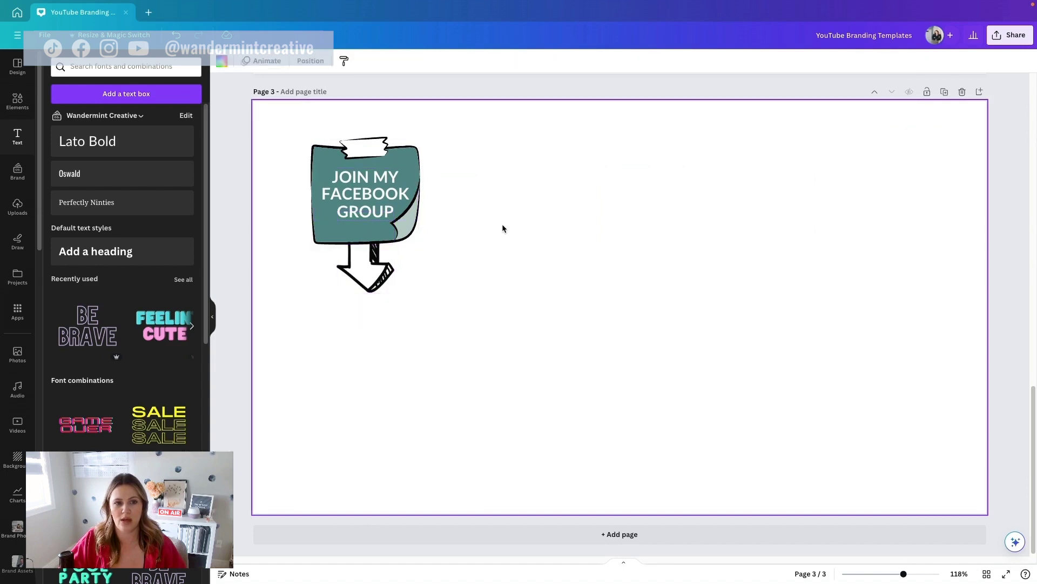
# Step: Scroll through the three pages and return to Page 1 with the name banner
pyautogui.scroll(10, 577, 378)
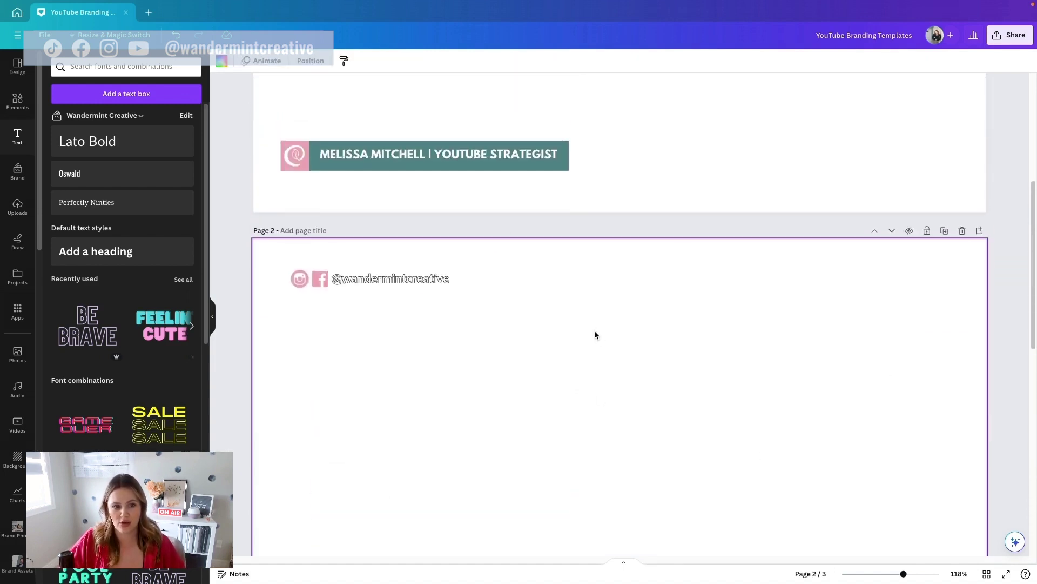
pyautogui.scroll(5, 594, 333)
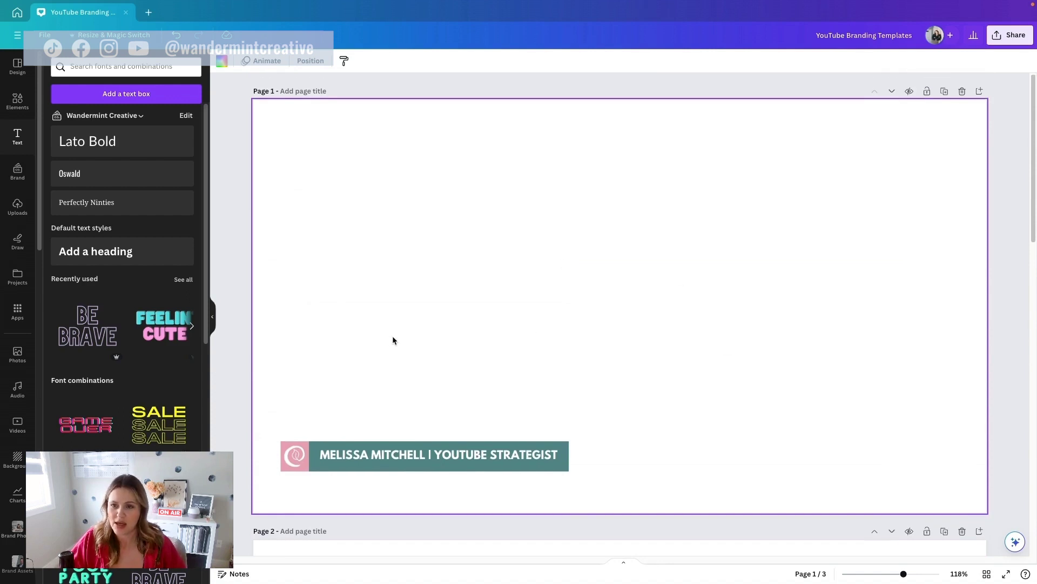
pyautogui.scroll(-12, 850, 206)
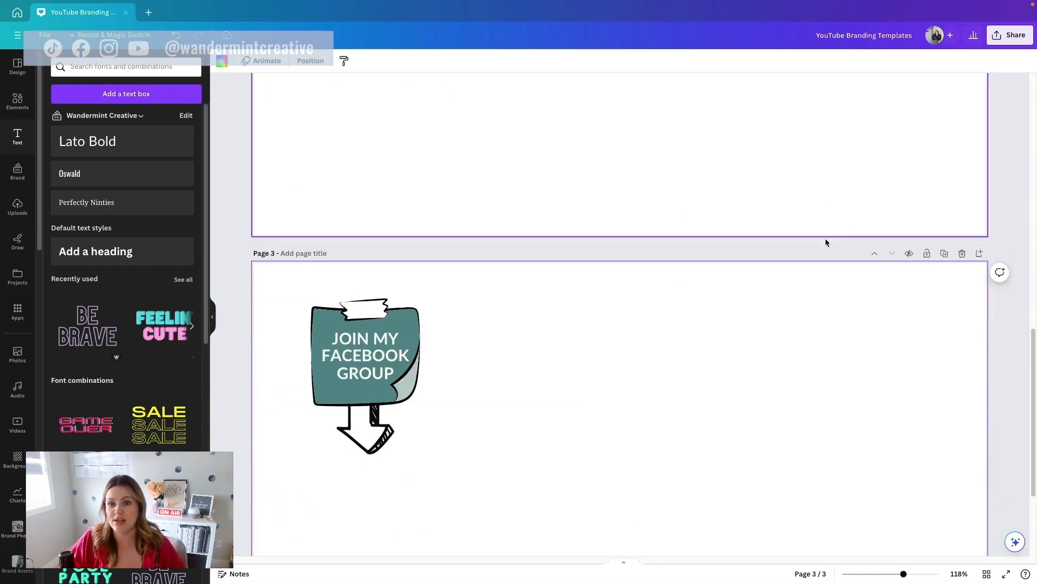
pyautogui.scroll(-3, 825, 243)
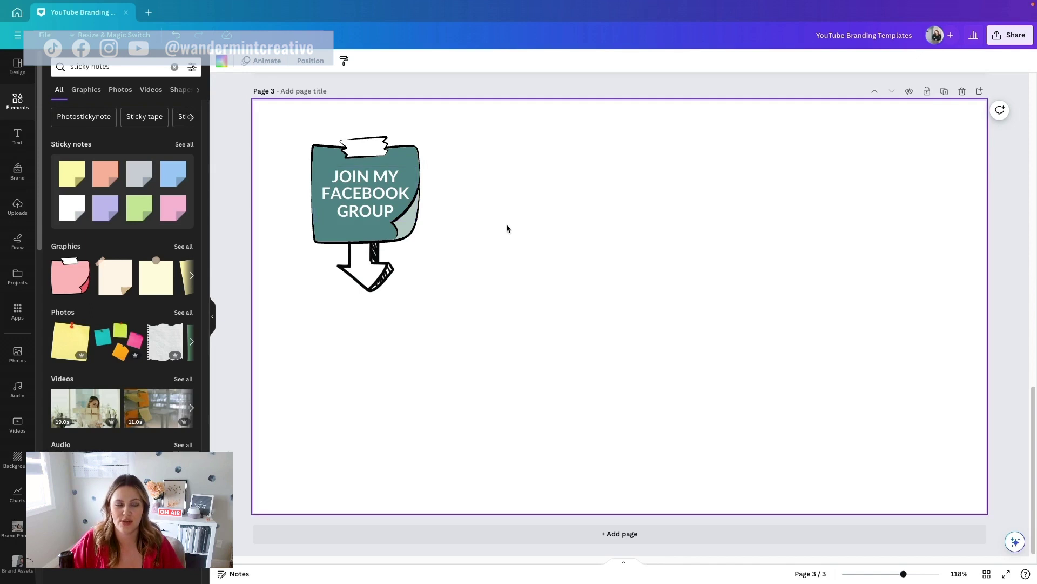
pyautogui.scroll(15, 806, 222)
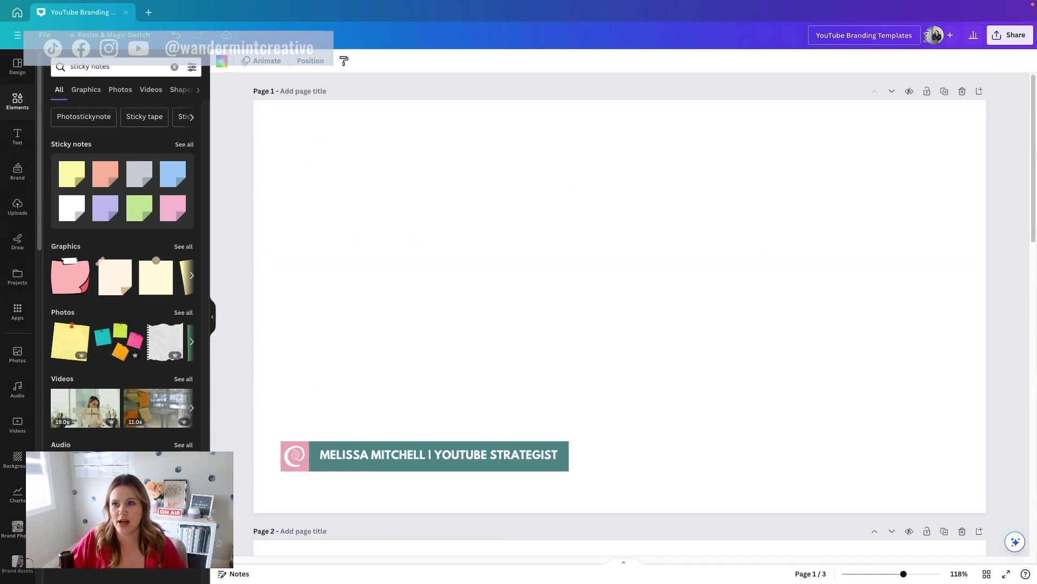
# Step: Download all 3 pages as PNG images with a transparent background
pyautogui.click(1005, 37)
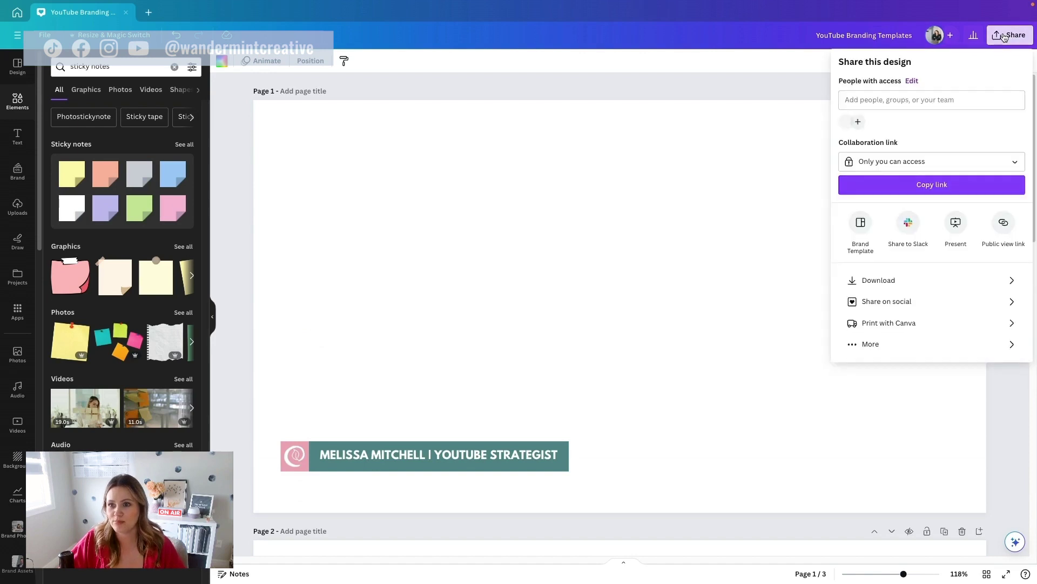
pyautogui.click(886, 283)
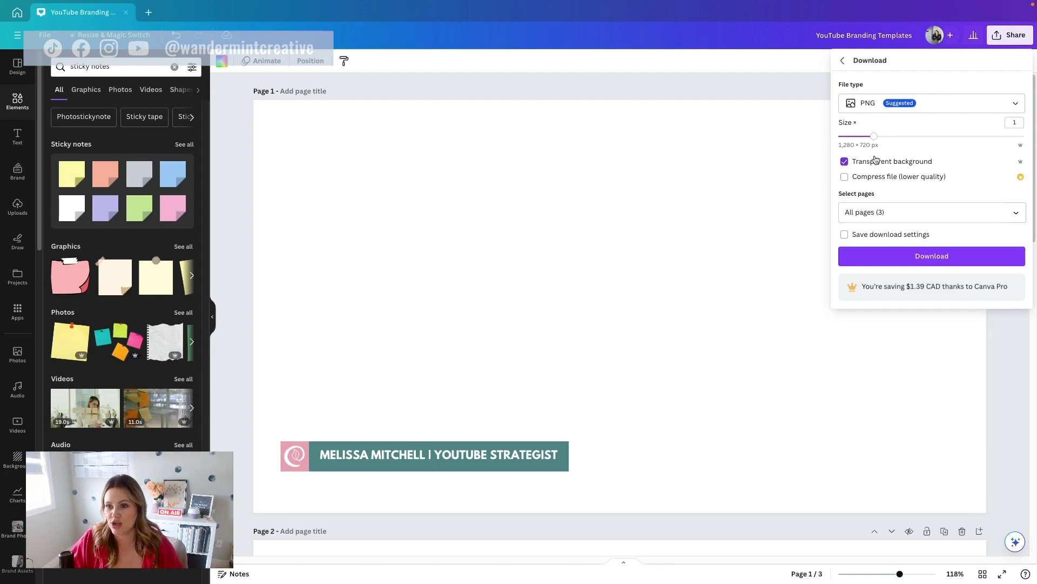
pyautogui.click(913, 257)
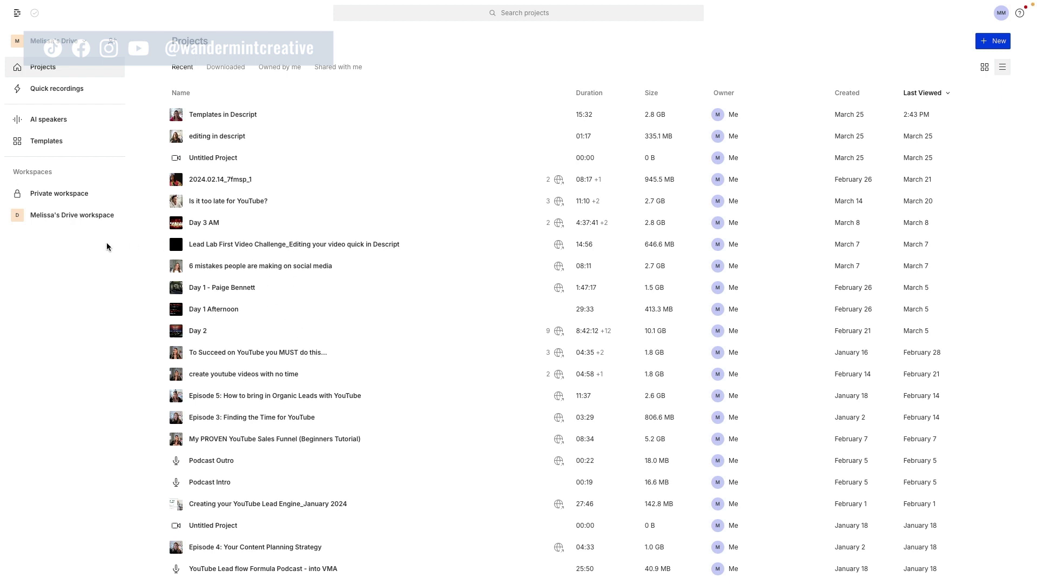
# Step: Start a new untitled template from the Templates list
pyautogui.click(42, 143)
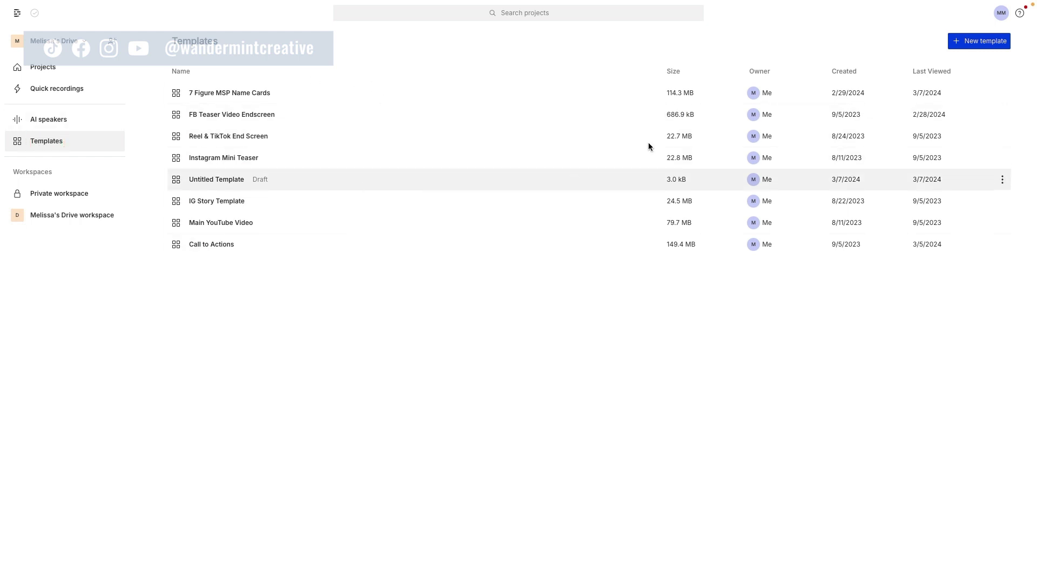
pyautogui.click(991, 41)
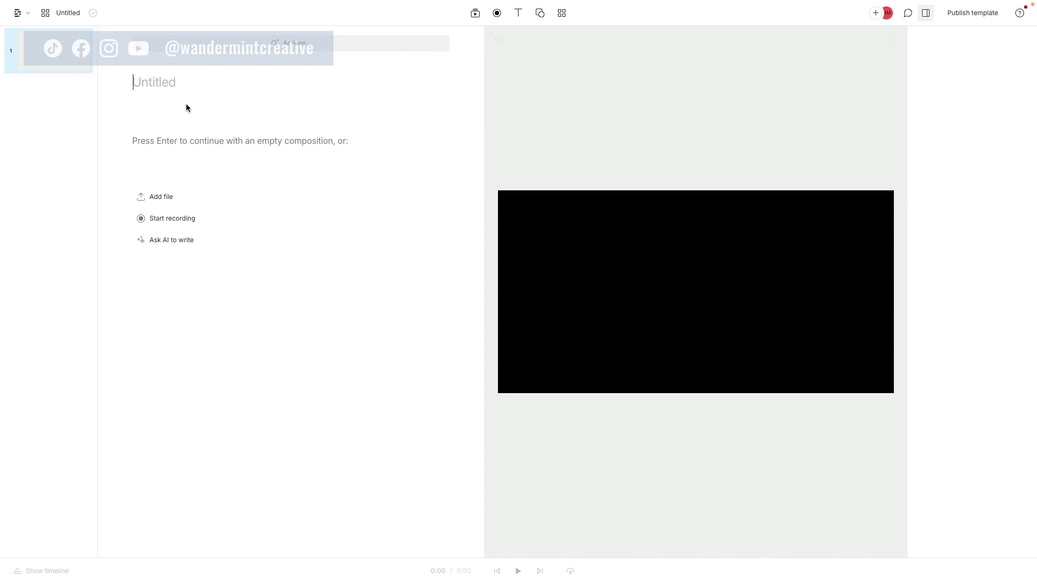
# Step: Title the template 'YOUTUBE BRANDING TEMPLATES' and add the exported name-banner PNG to scene 1
pyautogui.write('YOUTUBE BRANDING TEMPLATES')
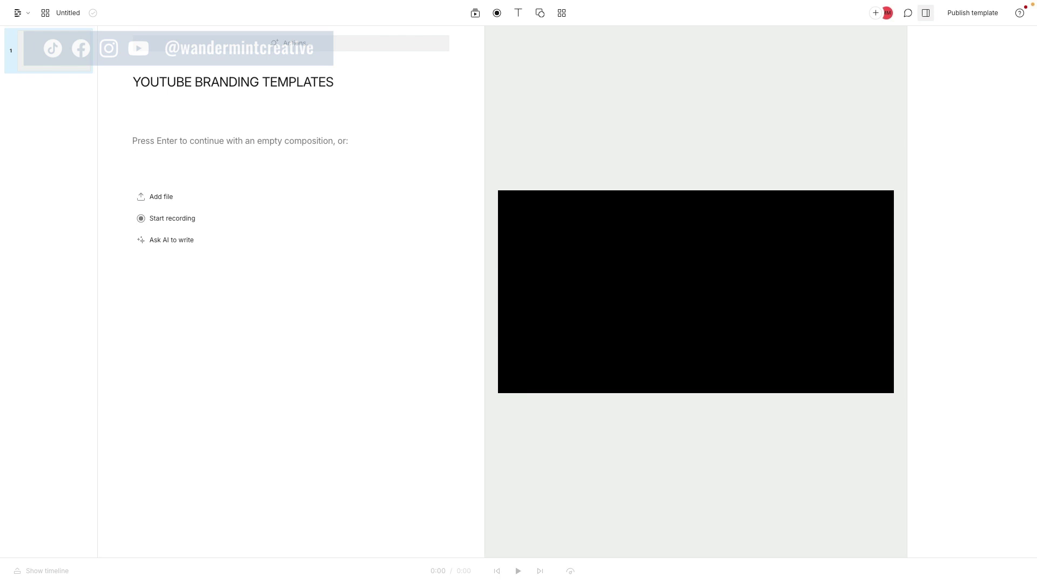
pyautogui.click(160, 198)
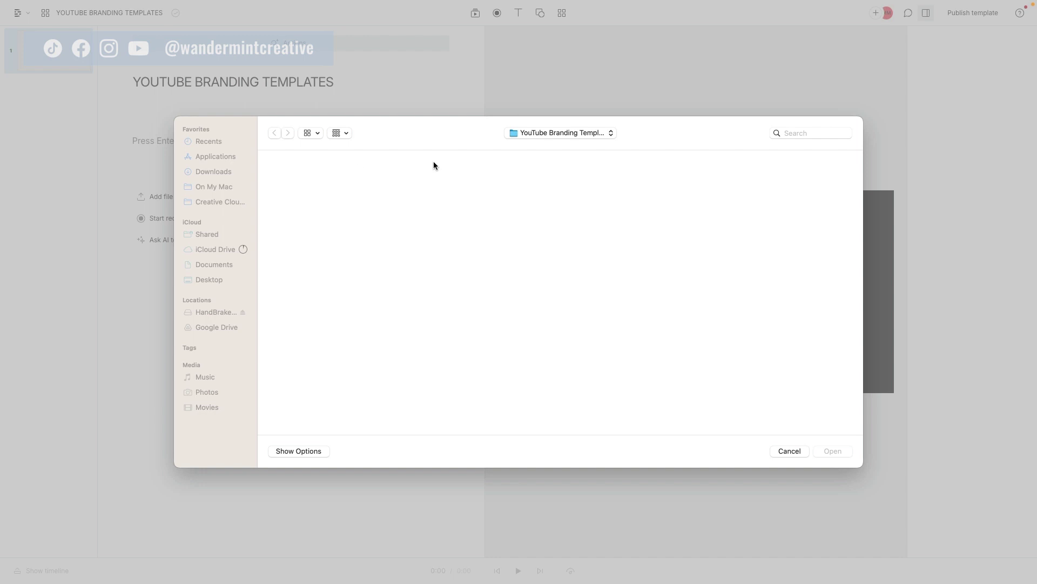
pyautogui.click(833, 451)
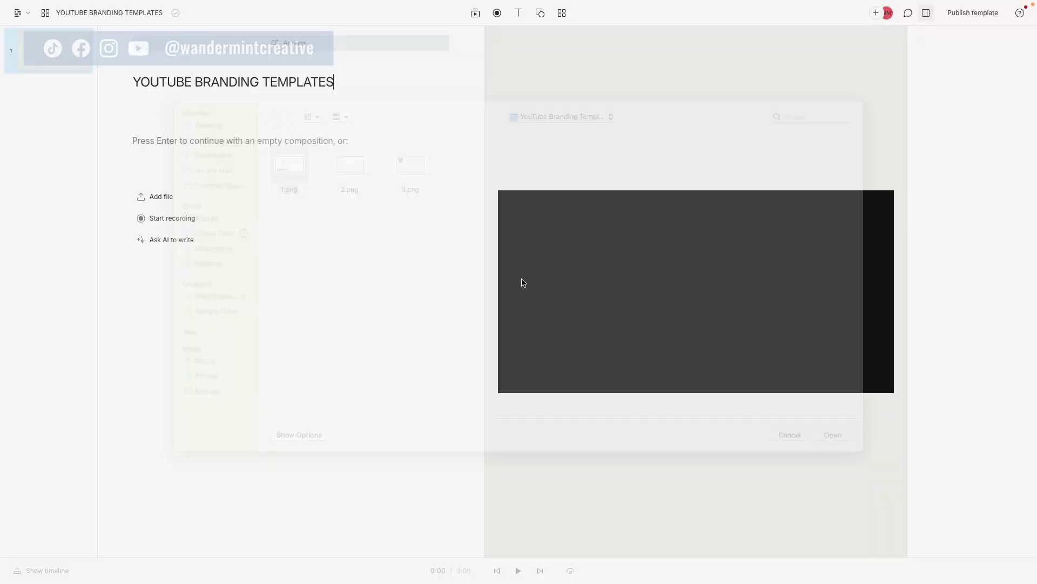
pyautogui.click(47, 571)
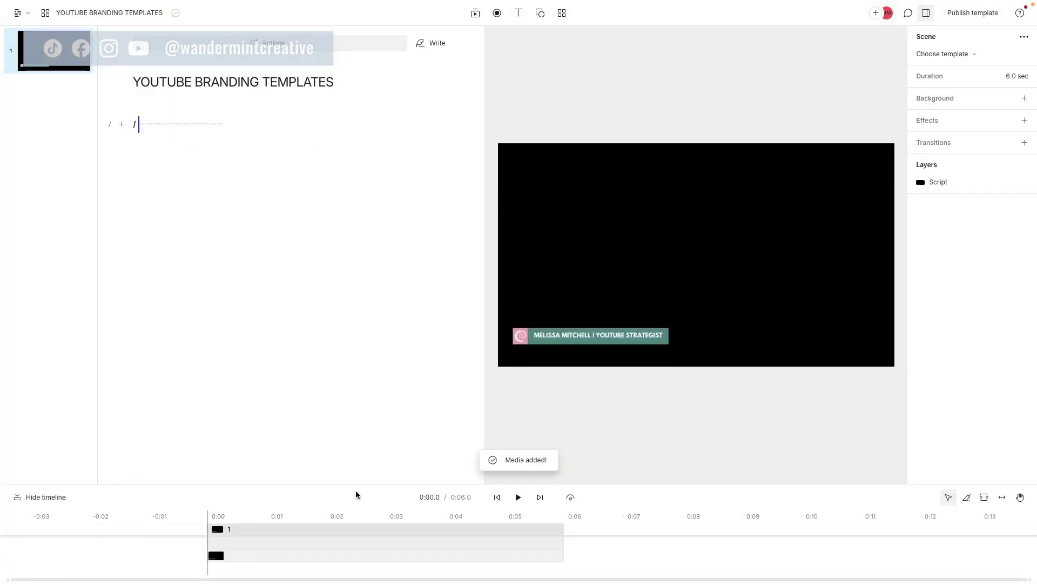
# Step: Enlarge the timeline and add a new empty script line after scene 1
pyautogui.moveTo(378, 484); pyautogui.dragTo(384, 404)
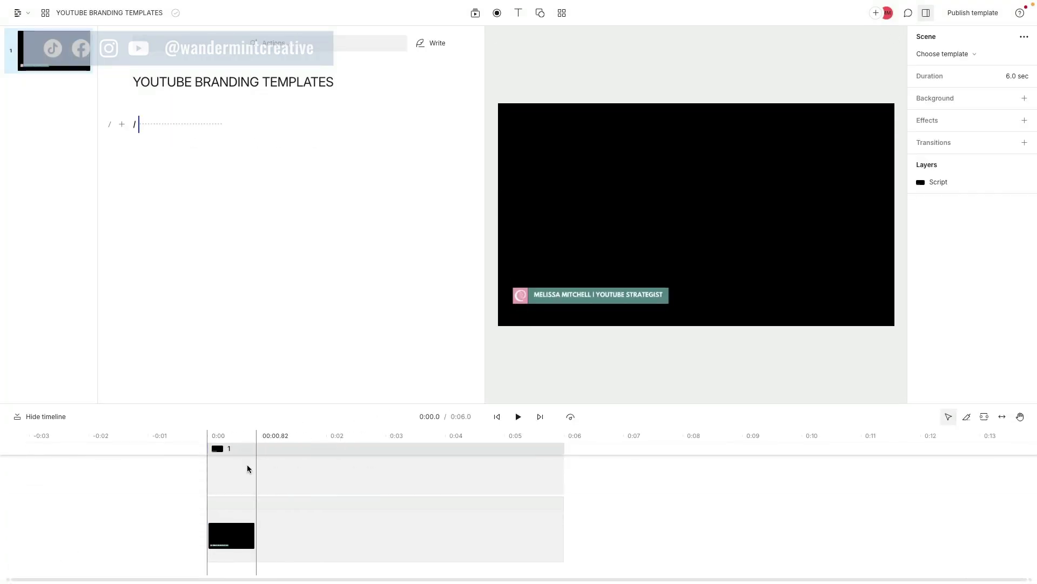
pyautogui.click(228, 125)
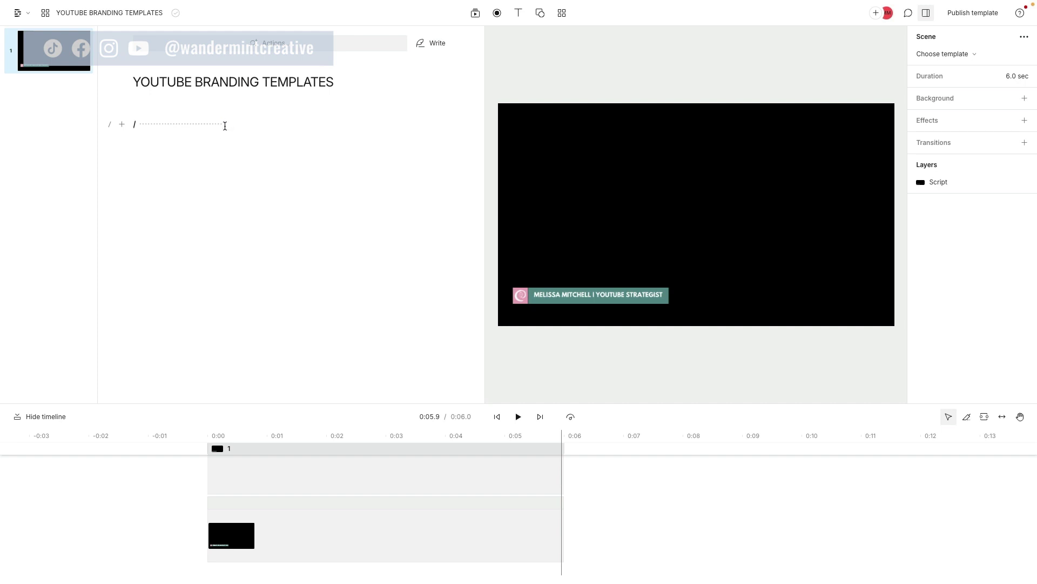
pyautogui.press('Return')
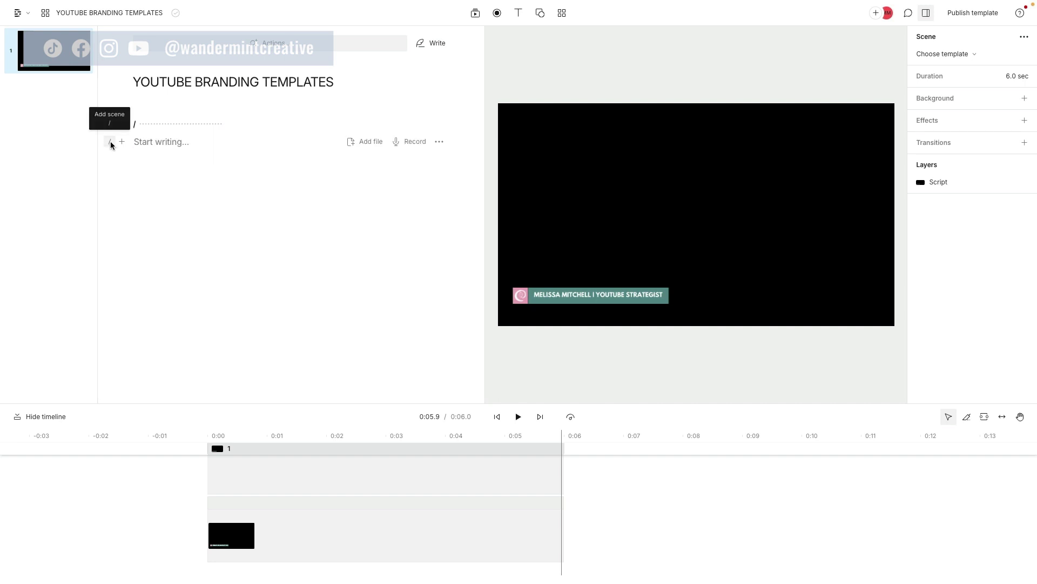
# Step: Add a second scene containing the social media icons graphic
pyautogui.click(110, 143)
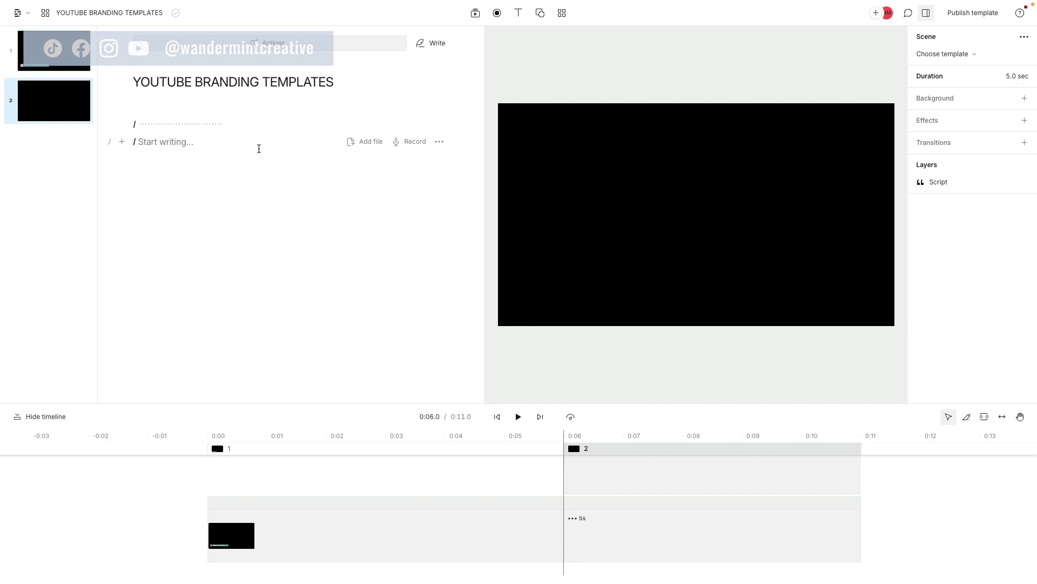
pyautogui.click(371, 142)
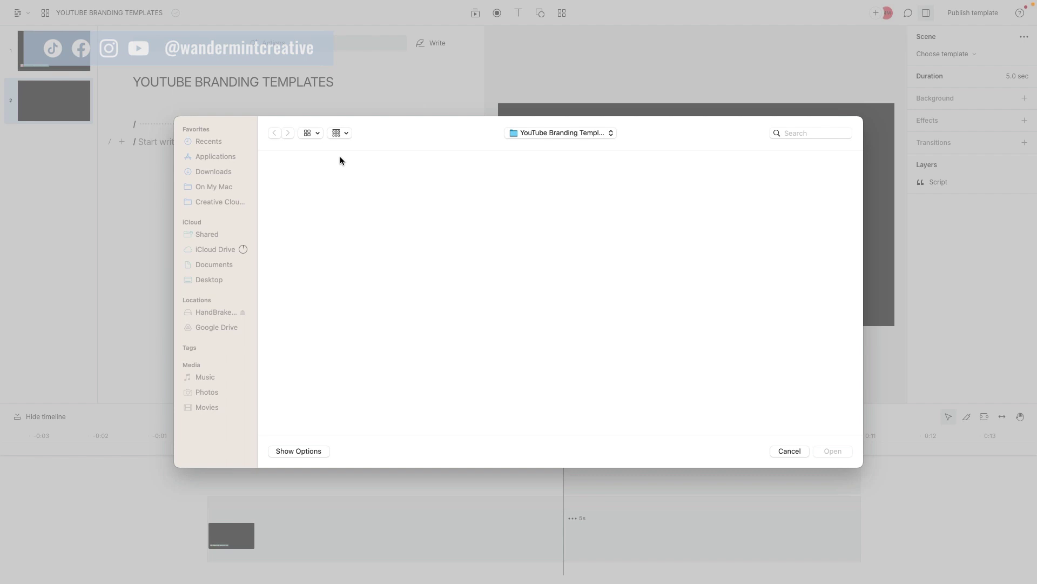
pyautogui.doubleClick(477, 265)
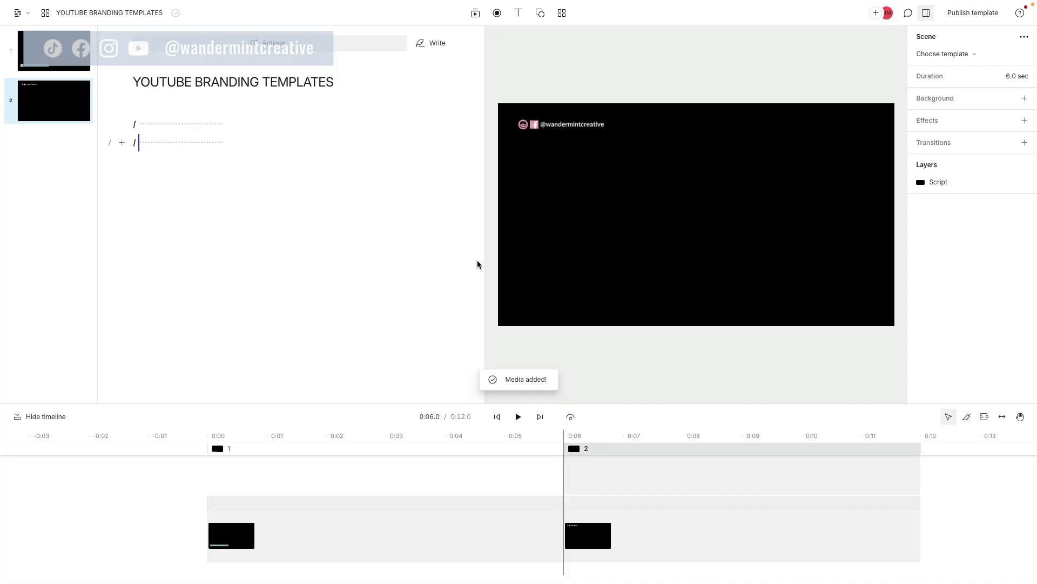
# Step: Add a third scene with the JOIN MY FACEBOOK GROUP image and review all three scenes
pyautogui.click(236, 142)
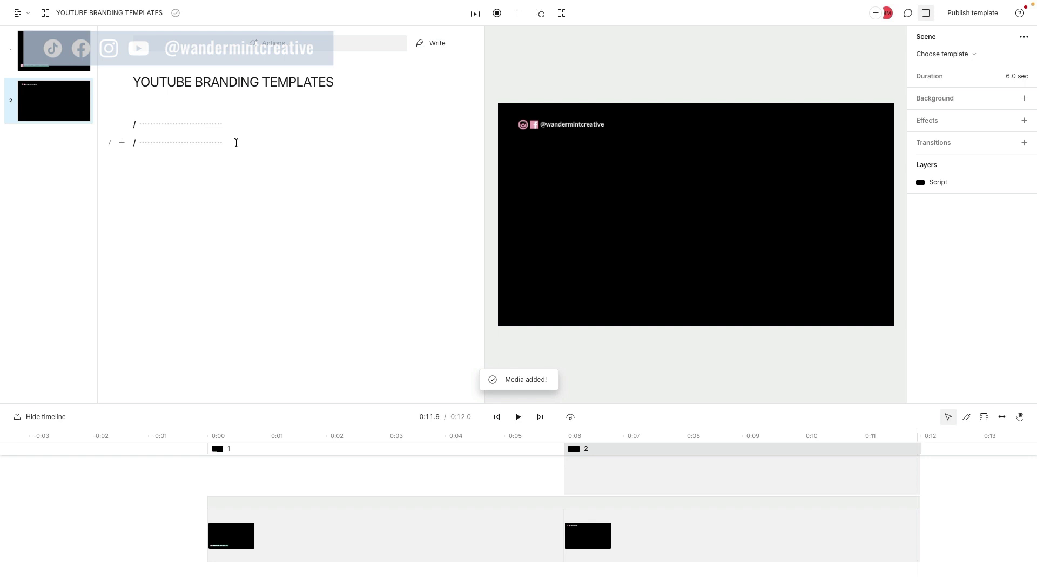
pyautogui.press('Return')
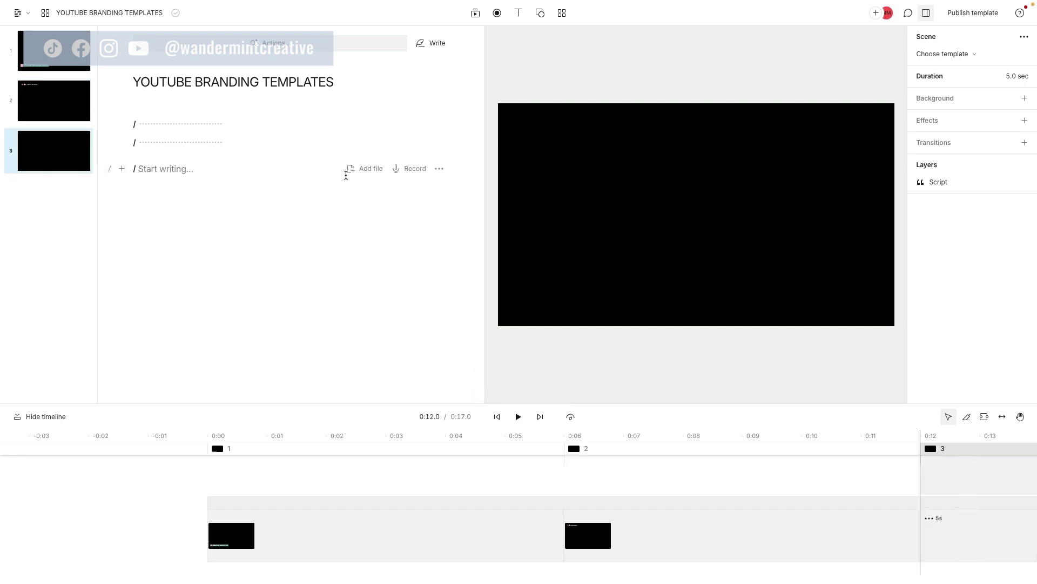
pyautogui.click(371, 170)
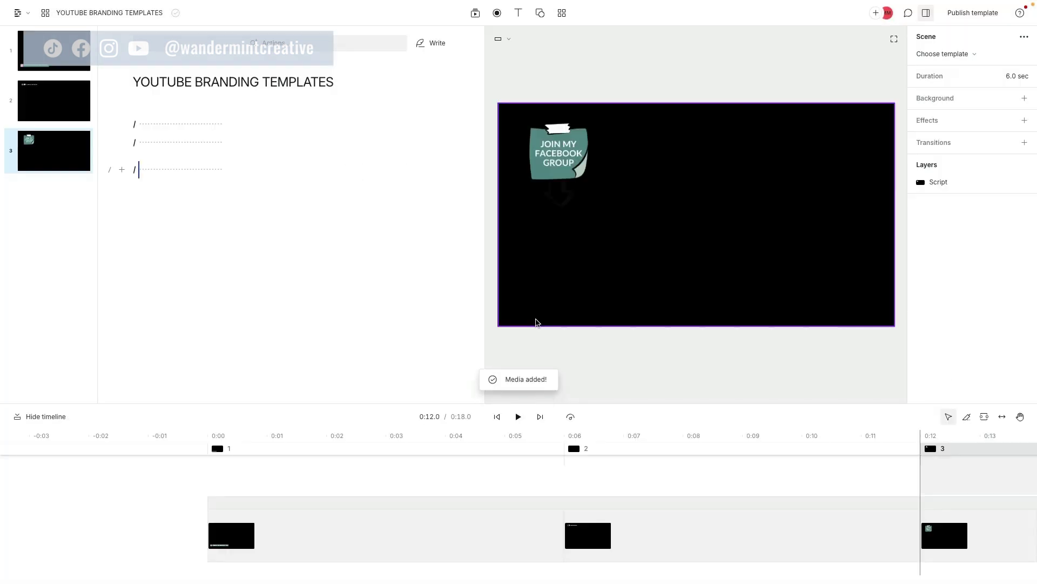
pyautogui.click(59, 61)
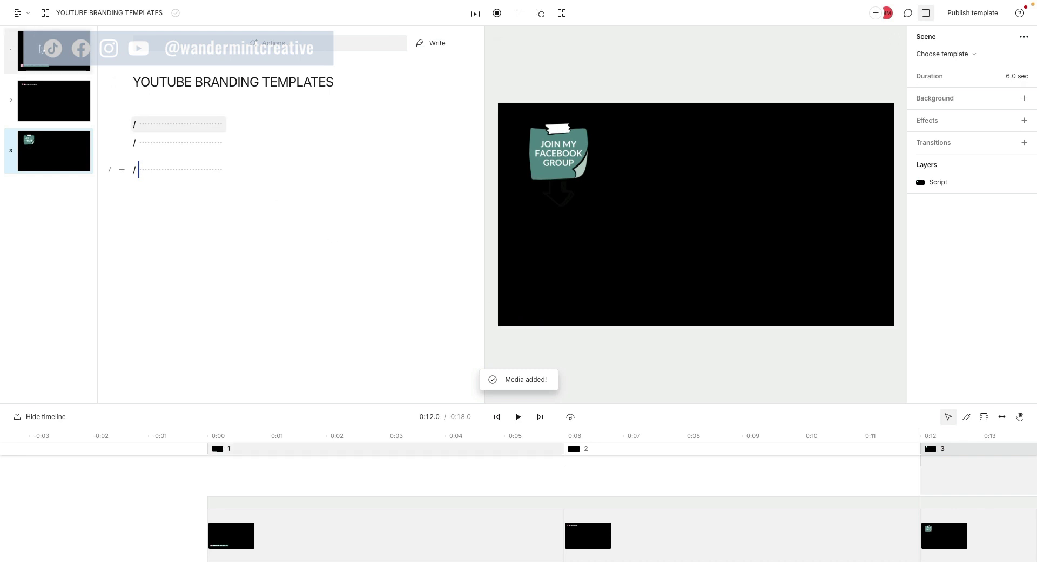
pyautogui.click(45, 99)
pyautogui.click(56, 146)
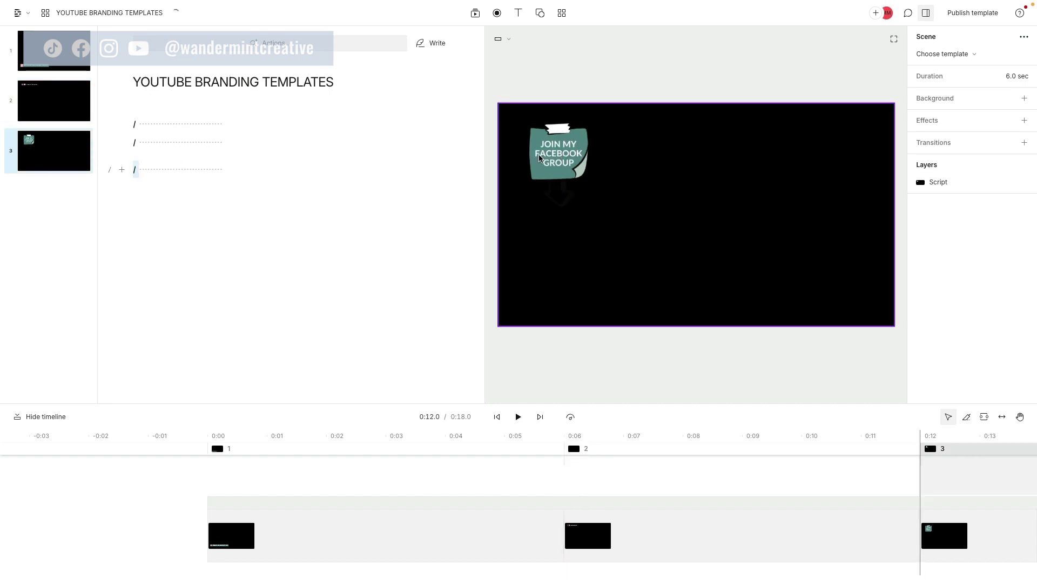
pyautogui.click(564, 157)
pyautogui.moveTo(498, 104); pyautogui.dragTo(659, 88)
pyautogui.moveTo(702, 121); pyautogui.dragTo(548, 140)
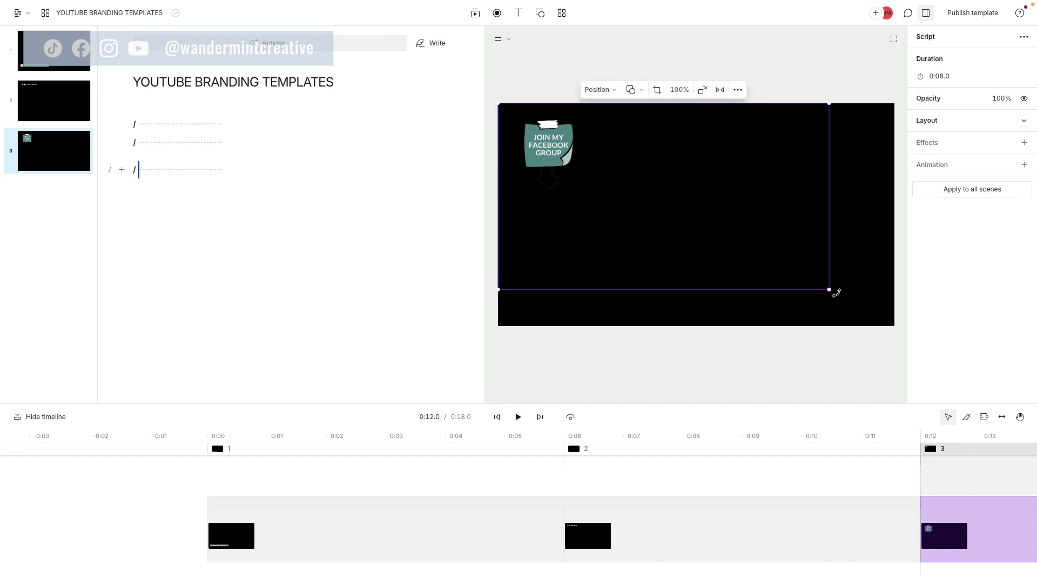
pyautogui.moveTo(830, 290); pyautogui.dragTo(880, 314)
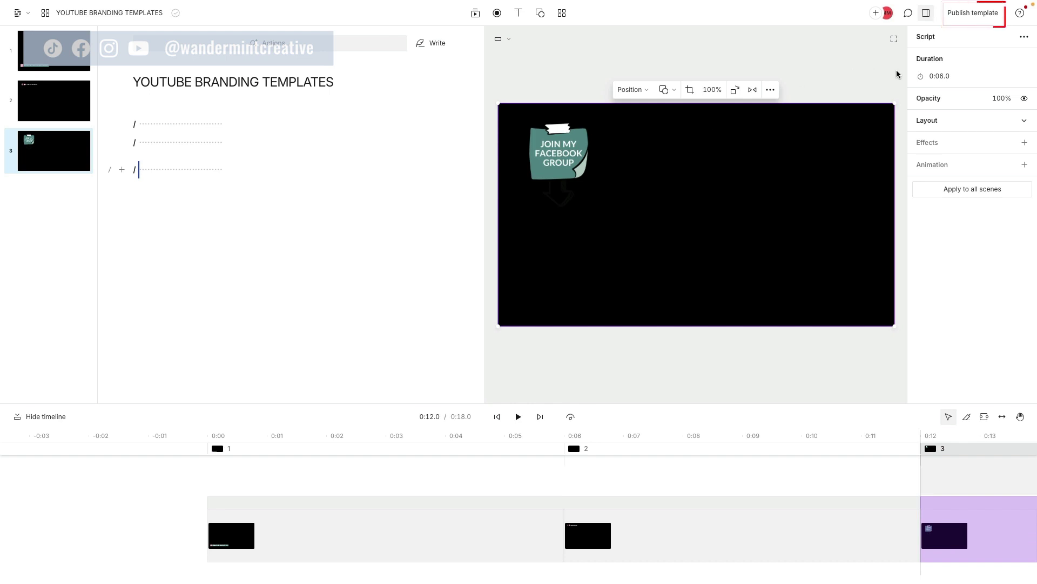
# Step: Name the three scenes NAME, SOCIAL MEDIA ICONS and CTA in the publish settings
pyautogui.click(976, 17)
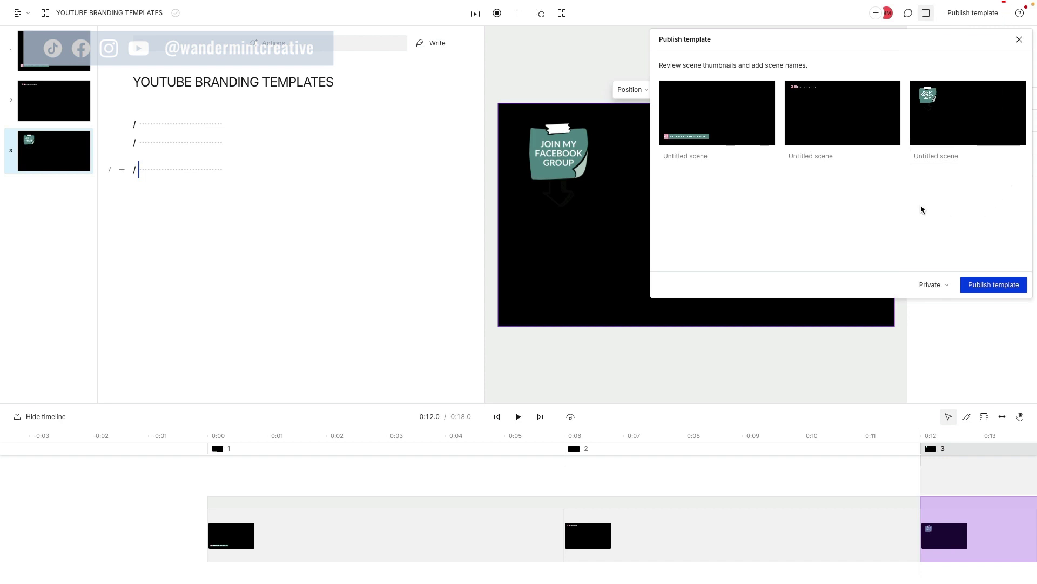
pyautogui.click(679, 156)
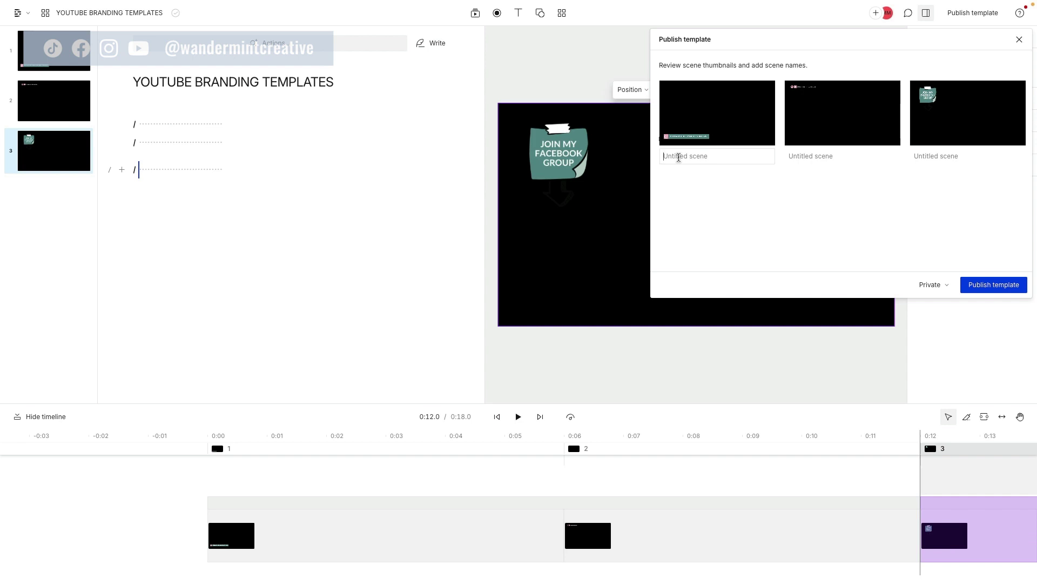
pyautogui.write('NAME')
pyautogui.write('SP')
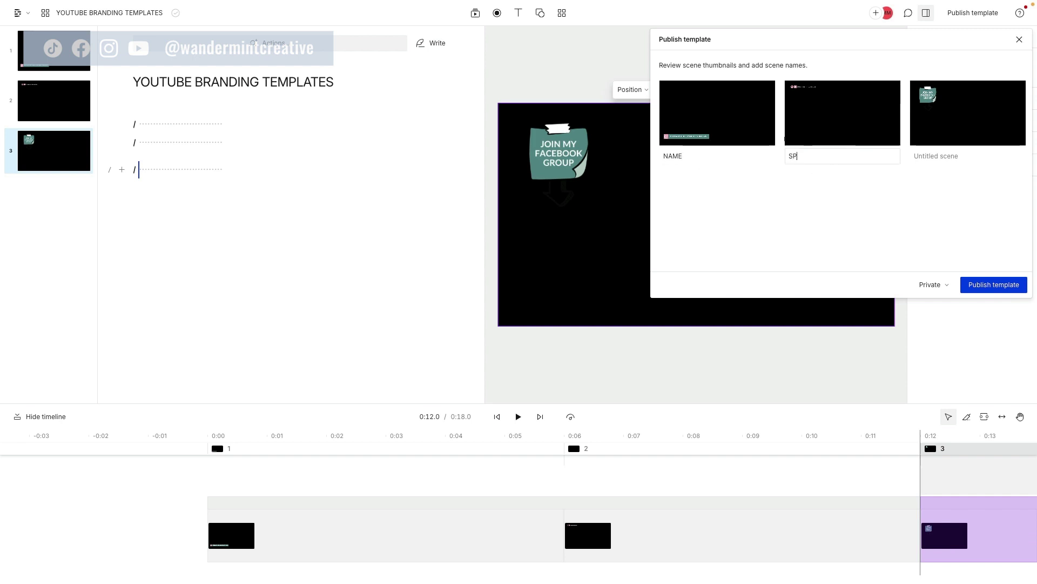
pyautogui.press('BackSpace')
pyautogui.write('OCIAL MEDIA ICONS')
pyautogui.click(946, 157)
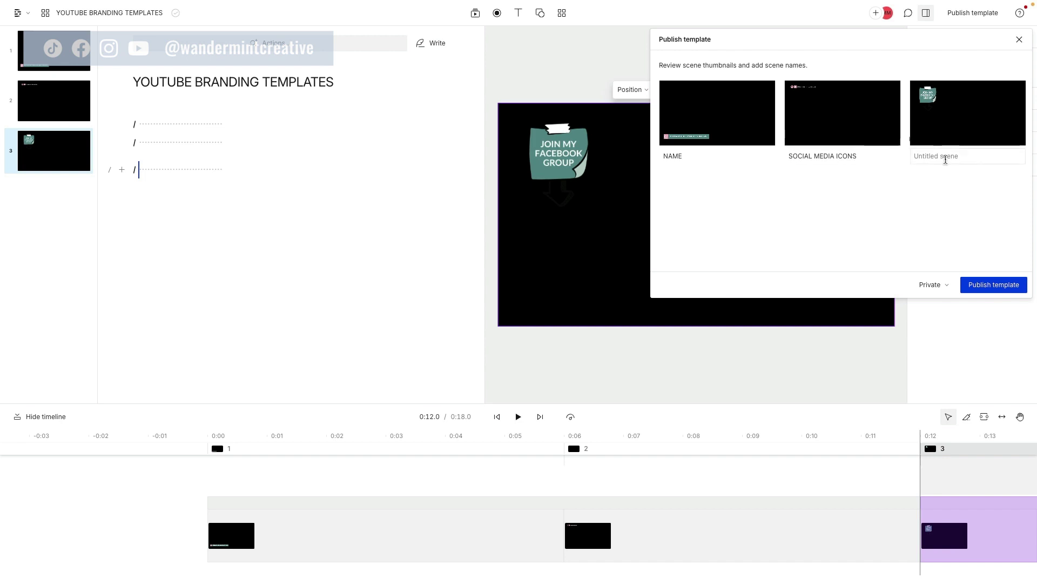
pyautogui.write('CTA')
pyautogui.click(877, 190)
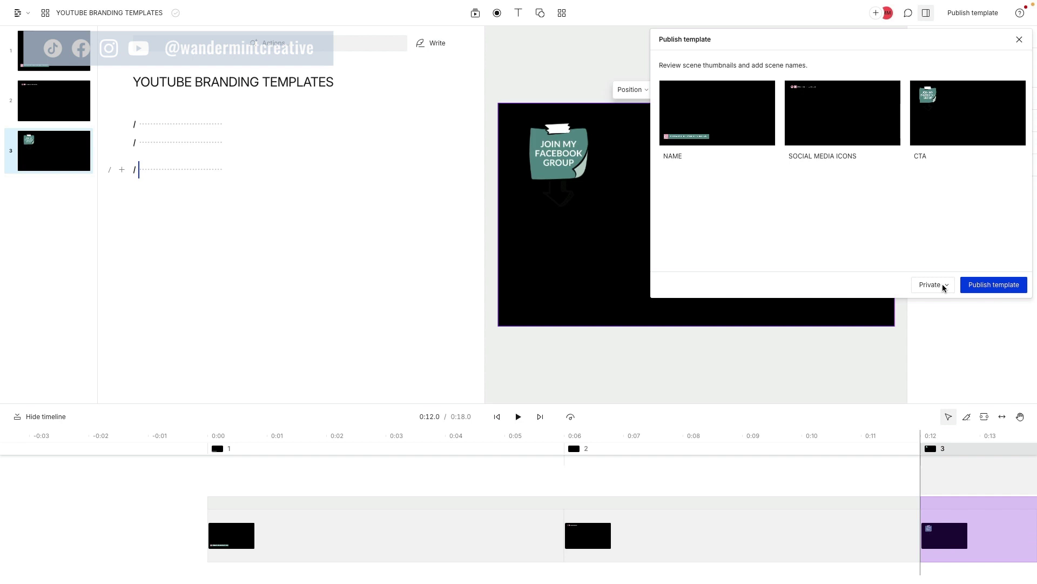
# Step: Keep the template's visibility Private and publish it
pyautogui.click(944, 288)
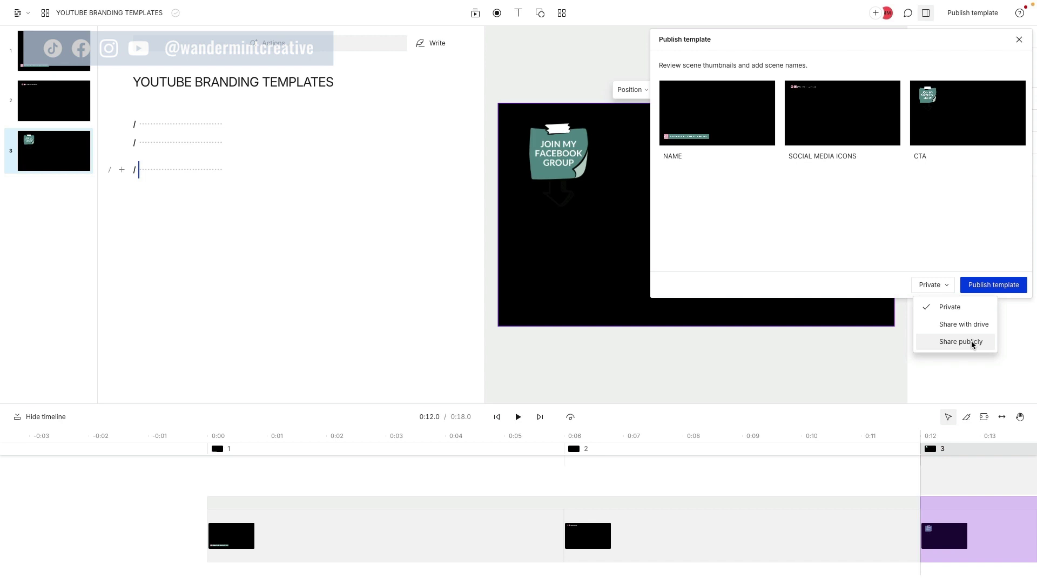
pyautogui.click(945, 312)
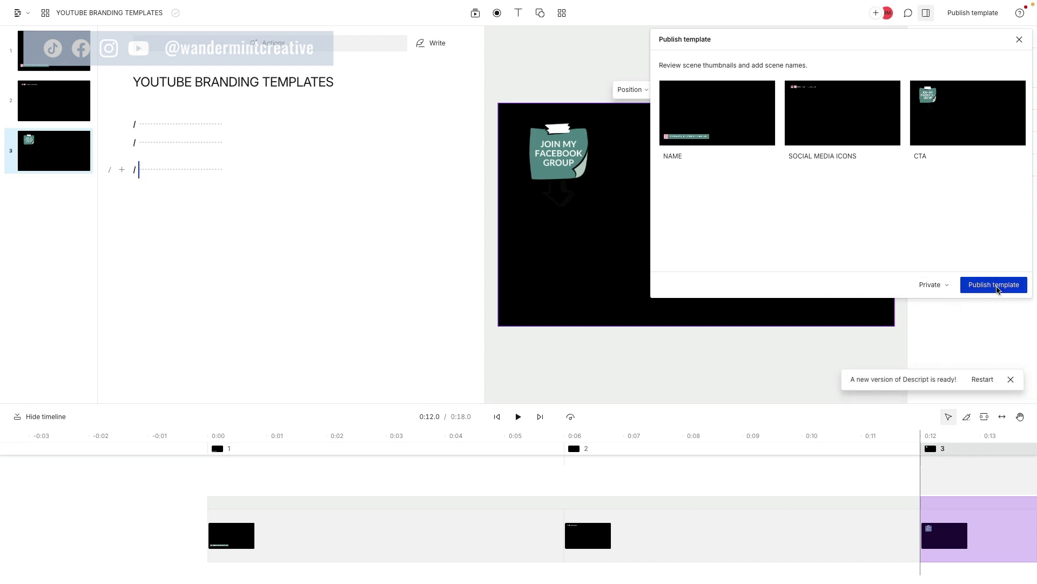
pyautogui.click(998, 289)
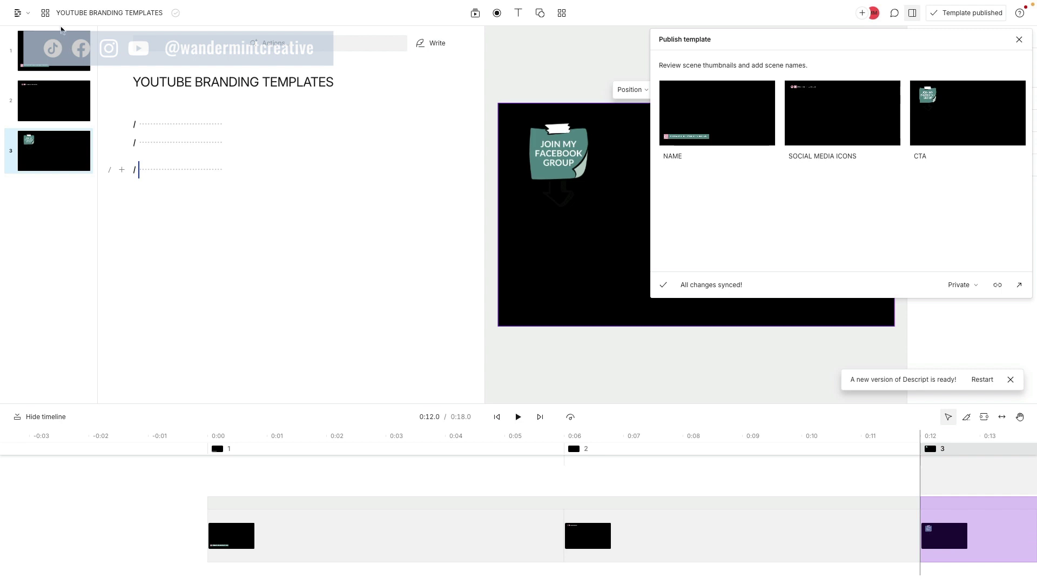
# Step: Return to the projects list and create a new video project
pyautogui.click(23, 14)
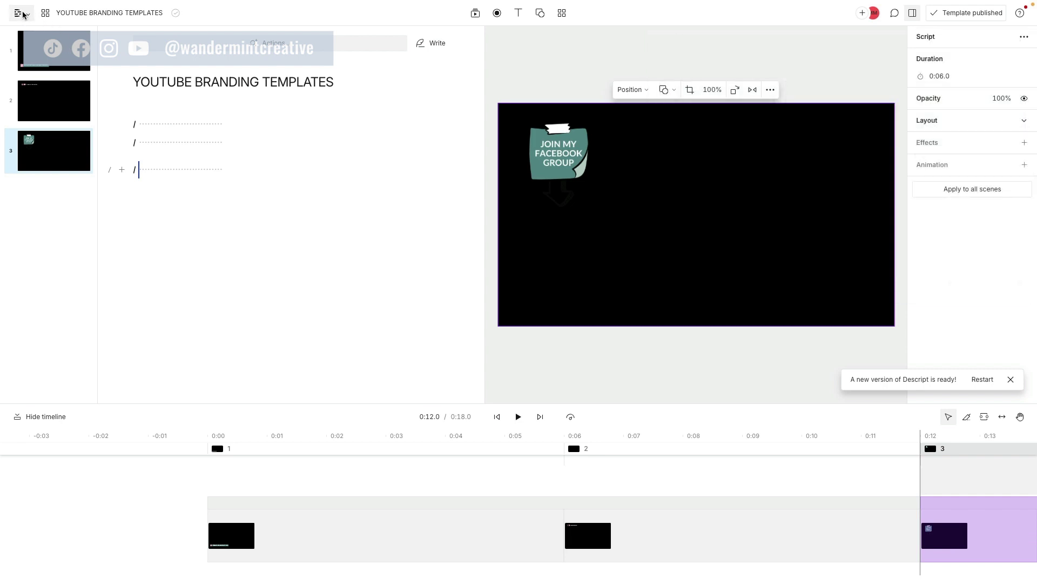
pyautogui.click(23, 14)
pyautogui.click(32, 41)
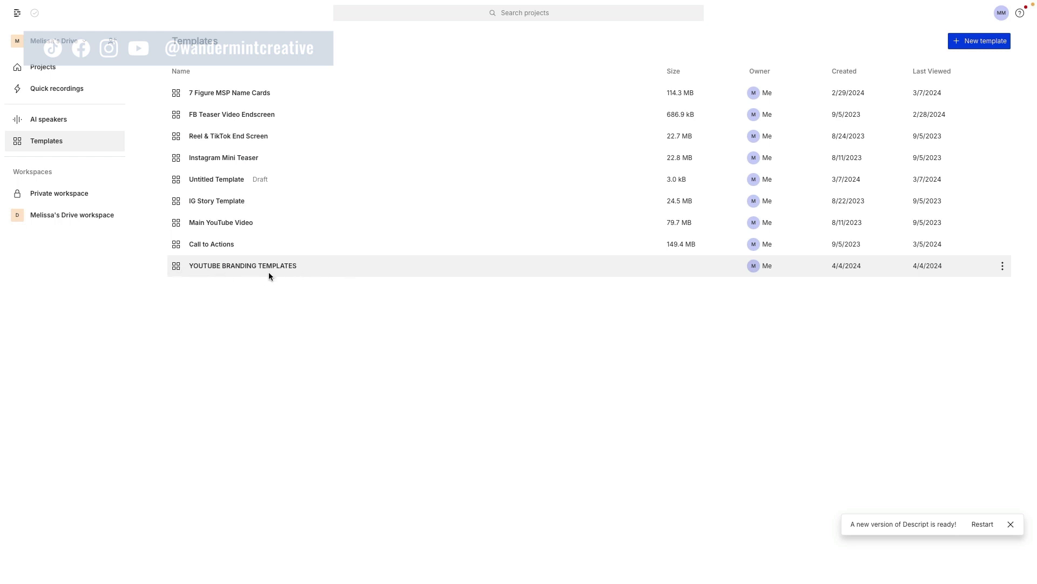
pyautogui.click(32, 68)
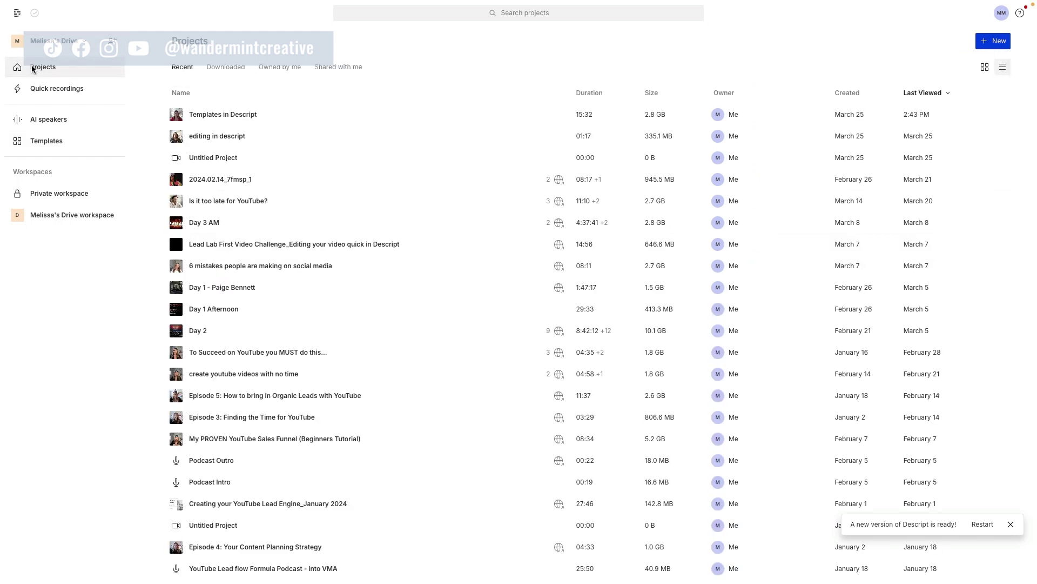
pyautogui.click(993, 42)
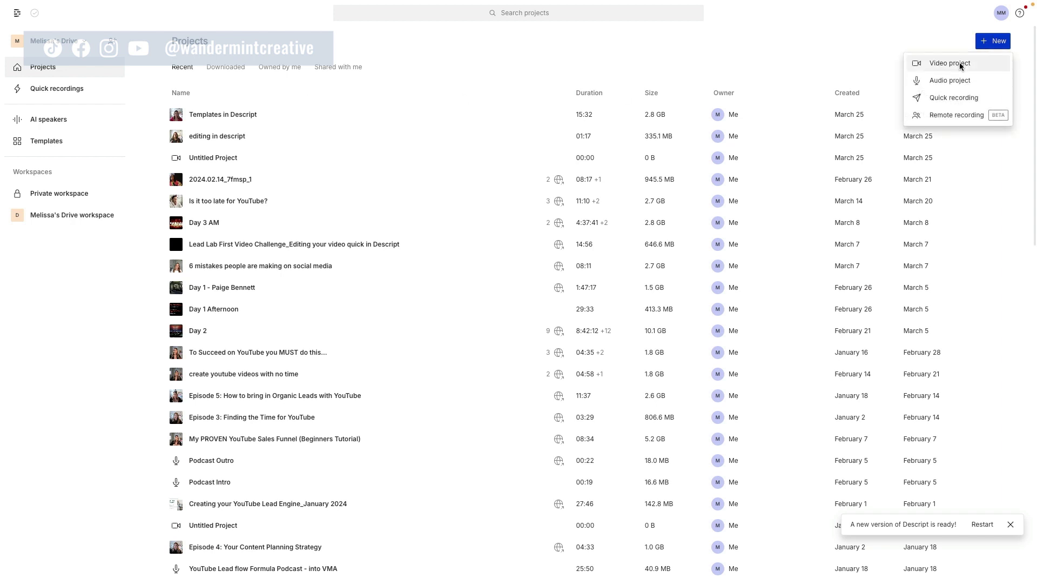
pyautogui.click(959, 63)
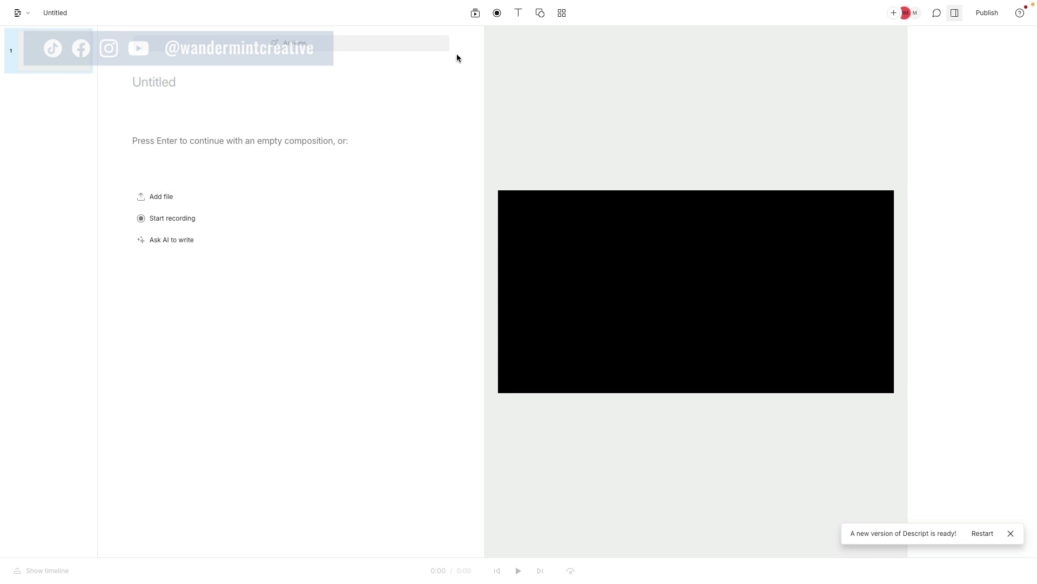
# Step: Insert the NAME scene from the private YOUTUBE BRANDING TEMPLATES template into the script
pyautogui.click(561, 14)
pyautogui.scroll(-2, 757, 86)
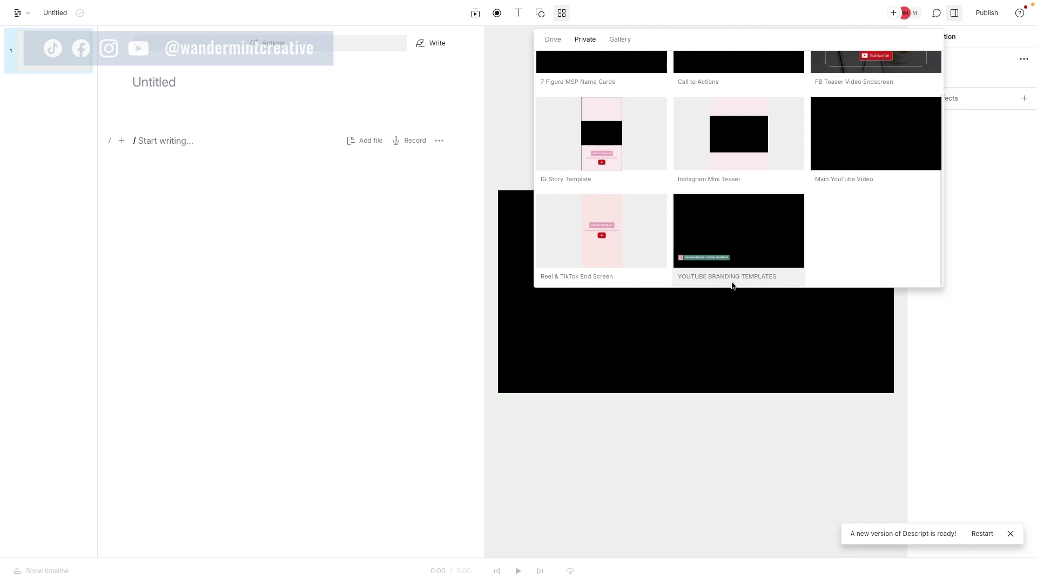
pyautogui.click(761, 252)
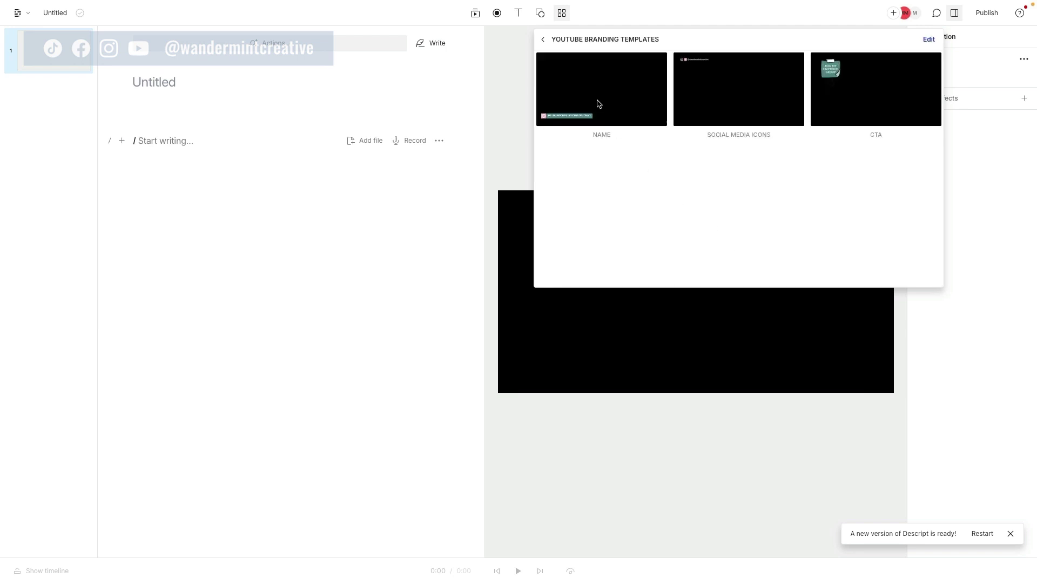
pyautogui.moveTo(604, 98); pyautogui.dragTo(233, 139)
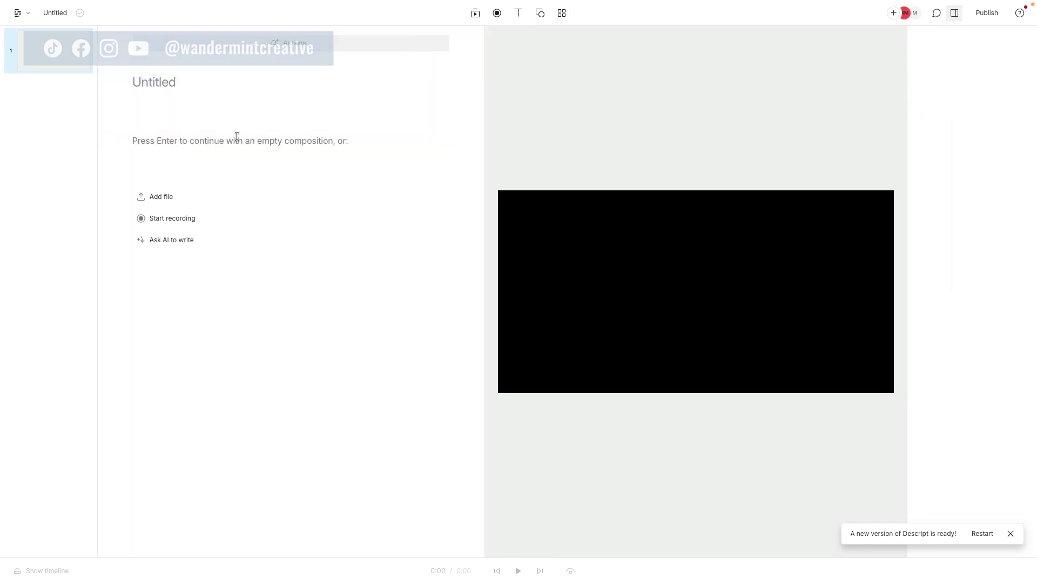